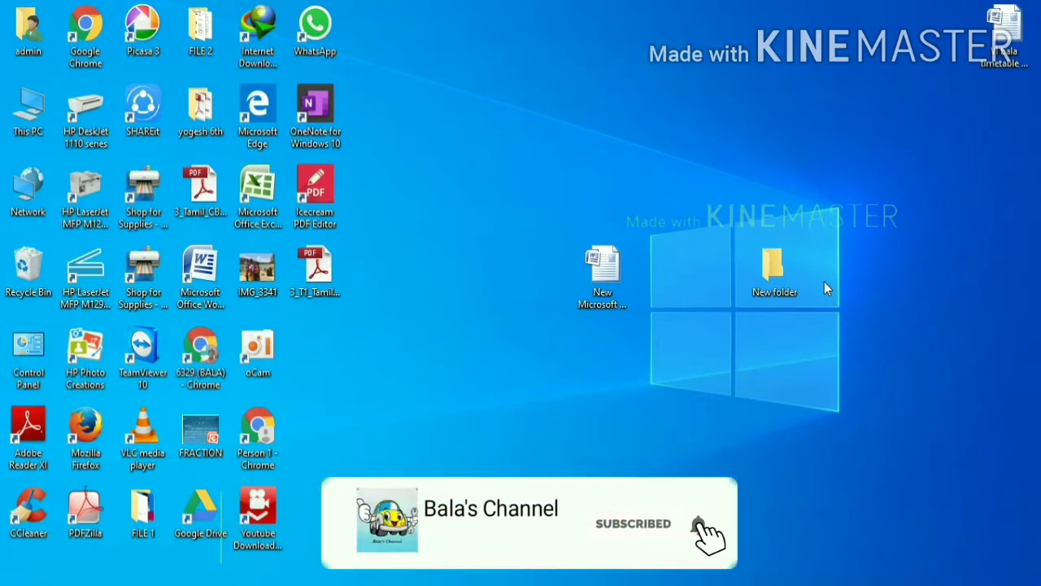
# - Launch Chrome and open Google's 'Browse All of Google's Products' page from the apps grid
pyautogui.doubleClick(101, 51)
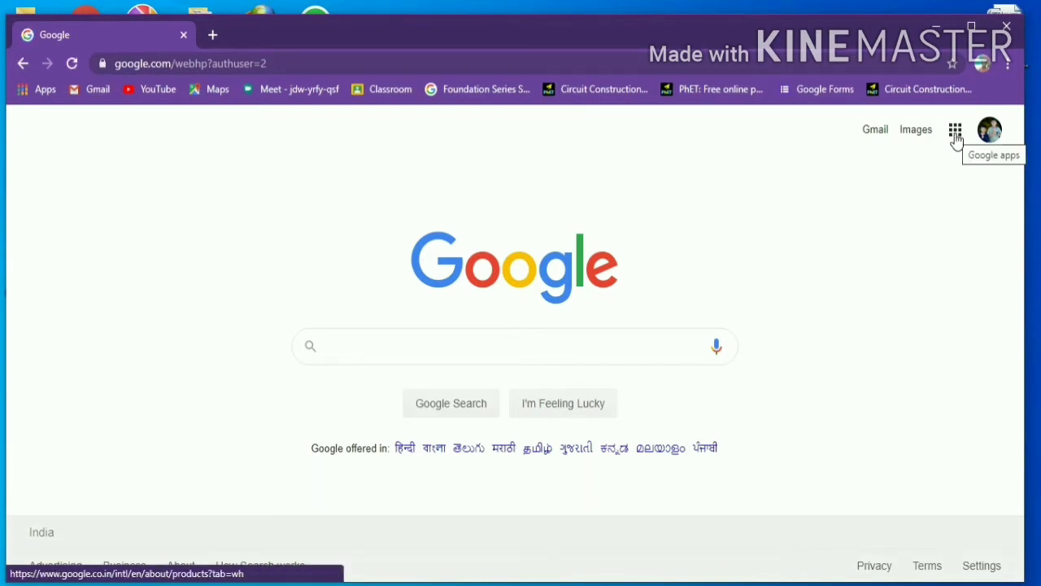
pyautogui.click(956, 134)
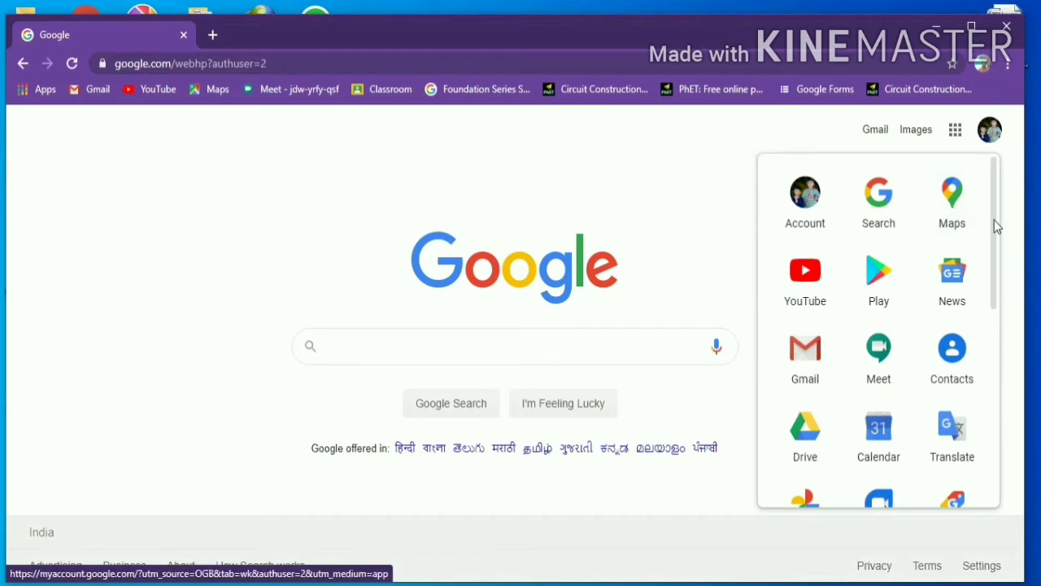
pyautogui.moveTo(994, 220); pyautogui.dragTo(986, 446)
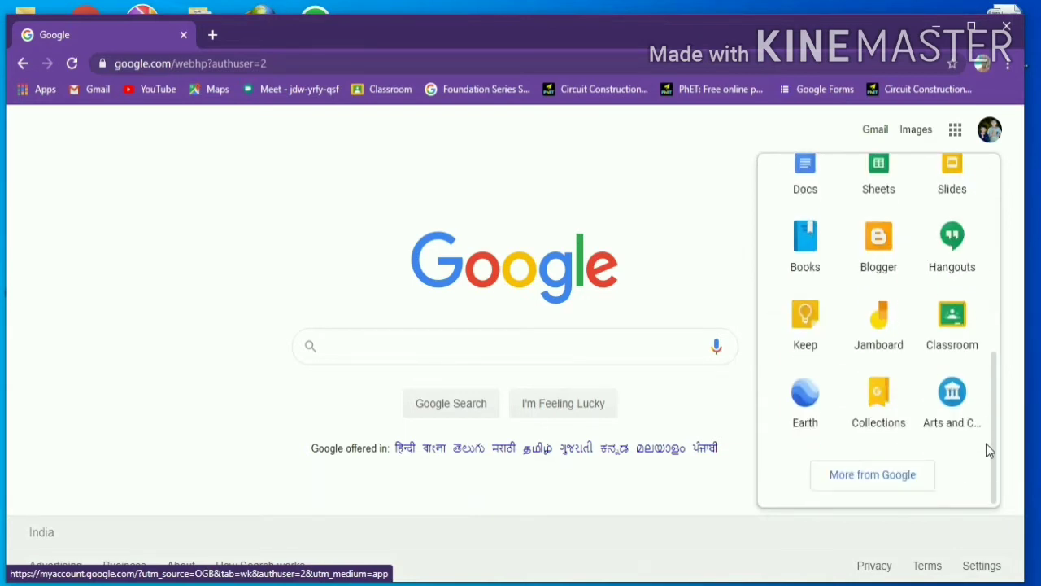
pyautogui.click(886, 486)
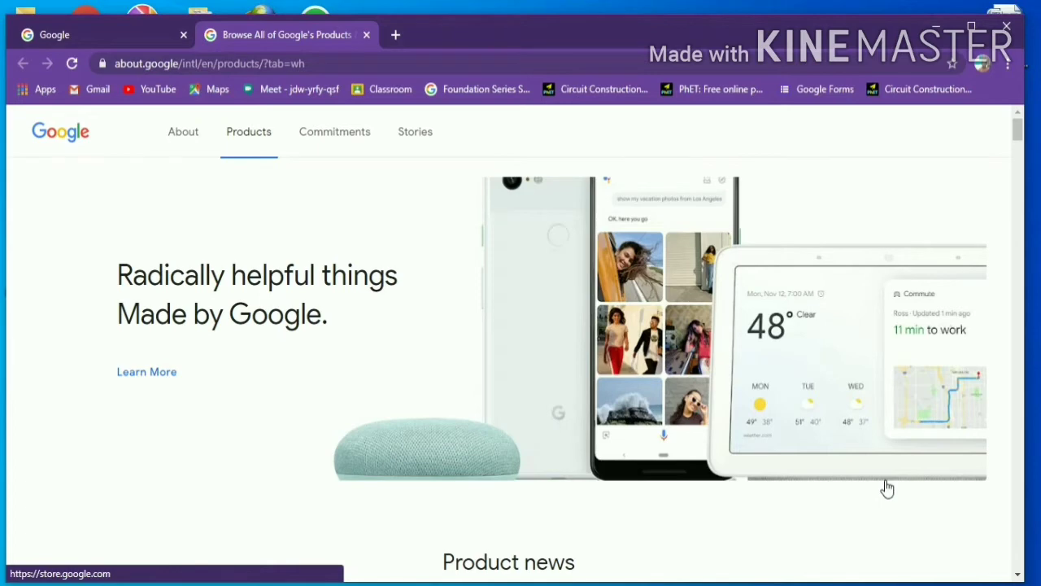
# - Find Forms under All products and open the Google Forms introduction page
pyautogui.scroll(-12, 888, 489)
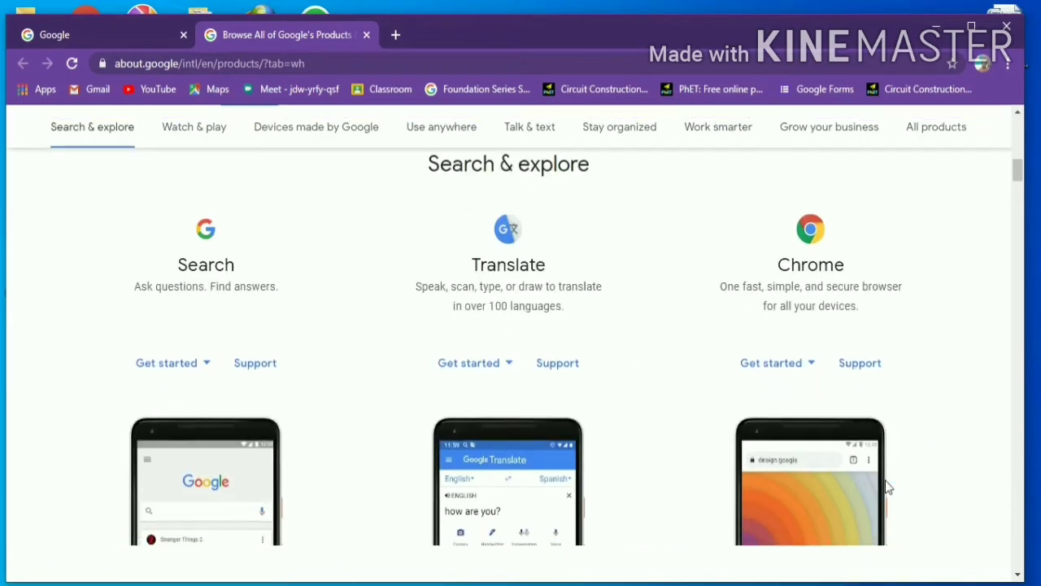
pyautogui.scroll(-5, 888, 488)
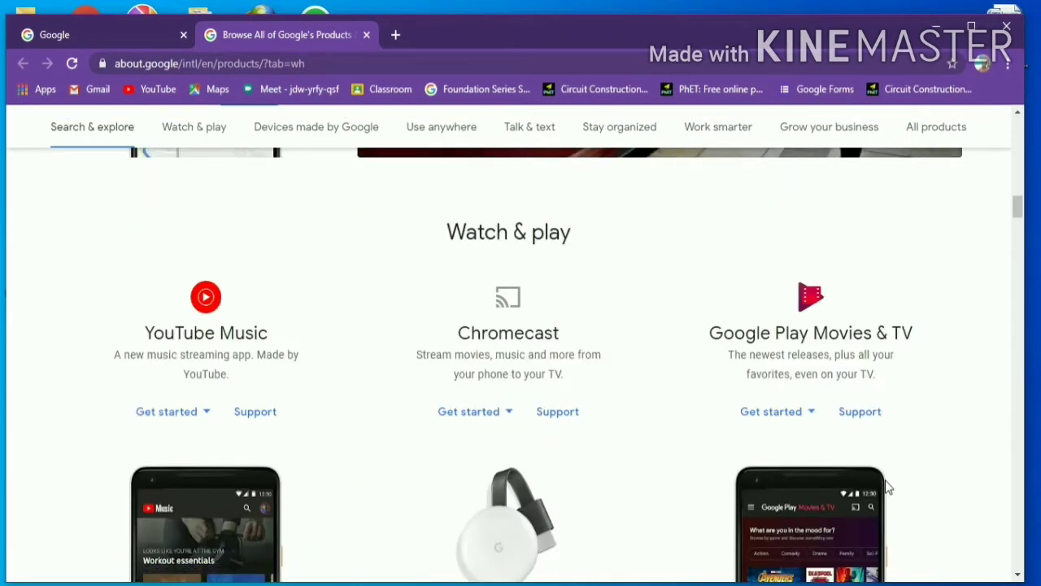
pyautogui.scroll(-10, 888, 486)
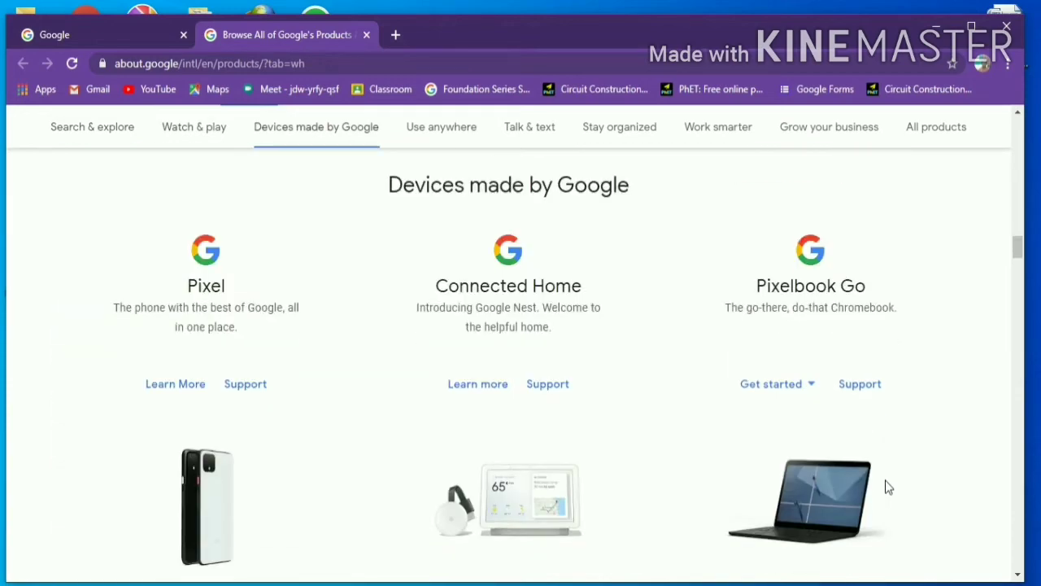
pyautogui.scroll(-10, 886, 486)
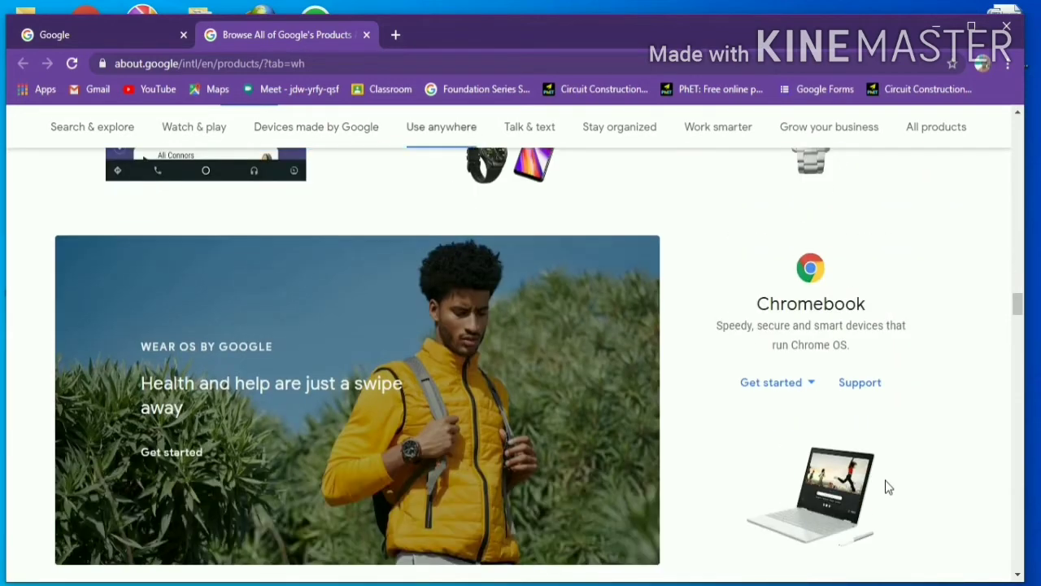
pyautogui.scroll(-10, 888, 486)
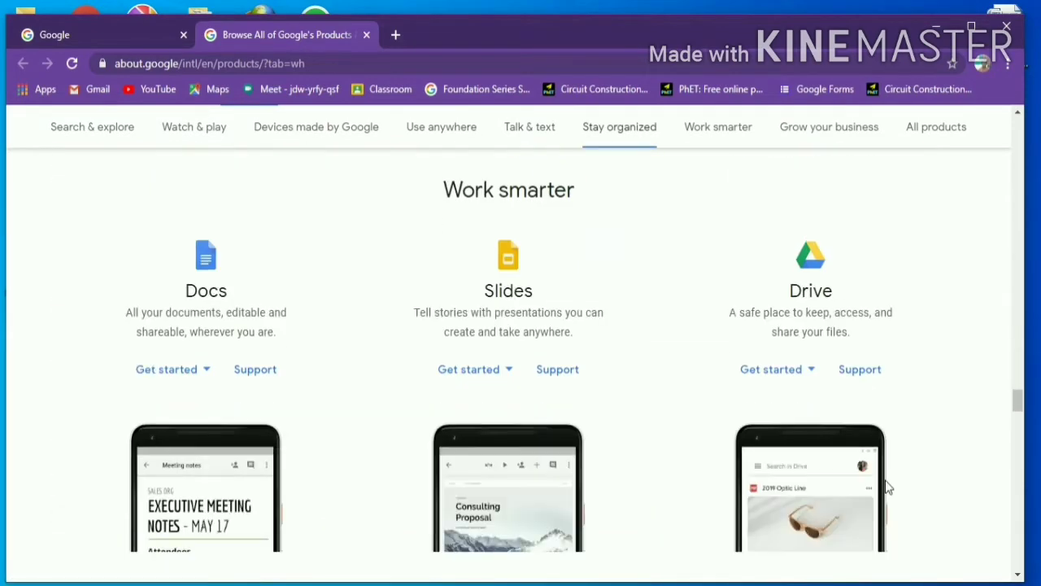
pyautogui.scroll(-4, 886, 487)
pyautogui.scroll(6, 886, 487)
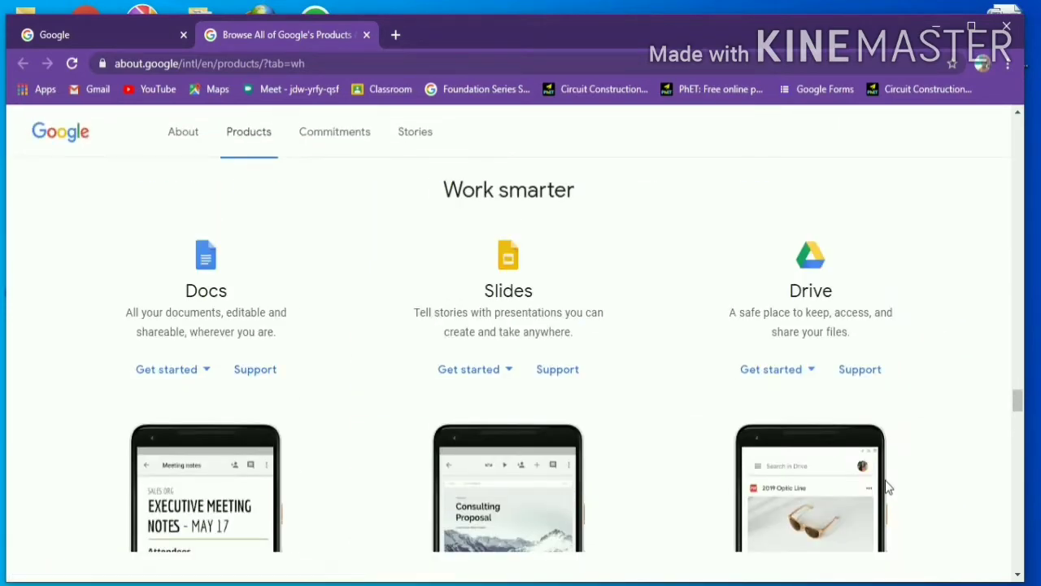
pyautogui.scroll(-5, 886, 487)
pyautogui.scroll(-10, 886, 487)
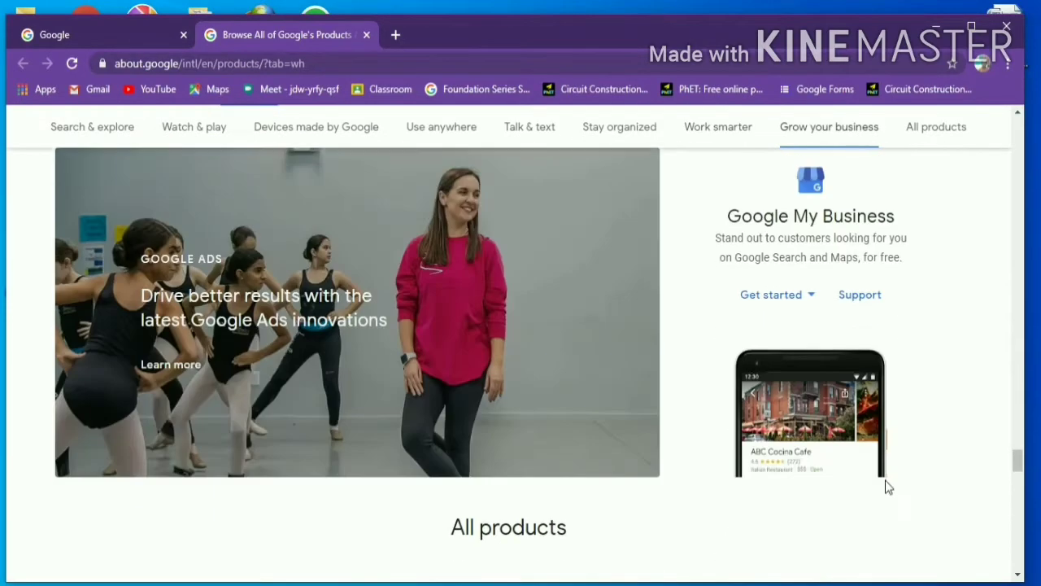
pyautogui.scroll(-5, 886, 487)
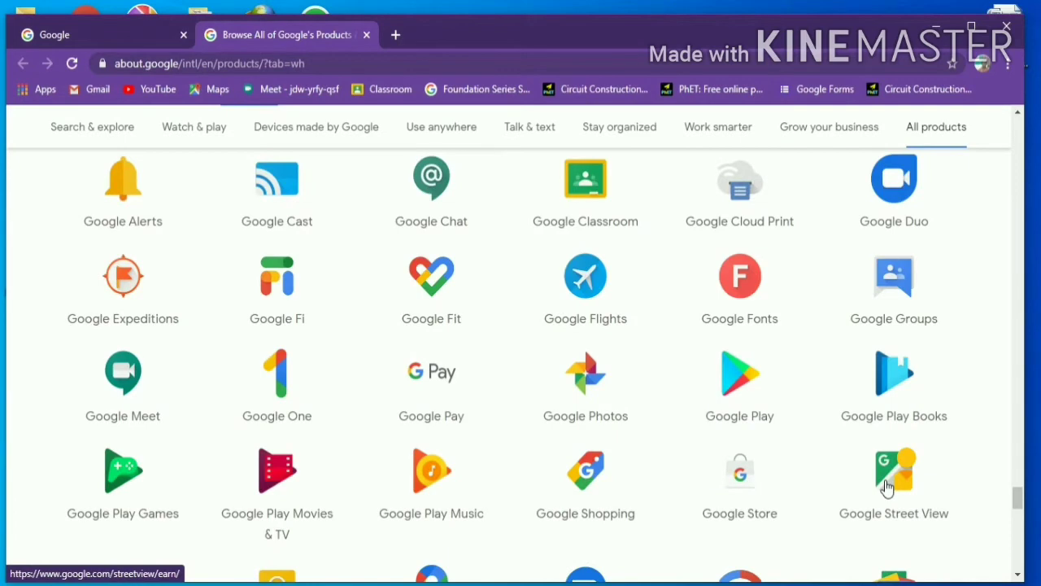
pyautogui.scroll(5, 887, 487)
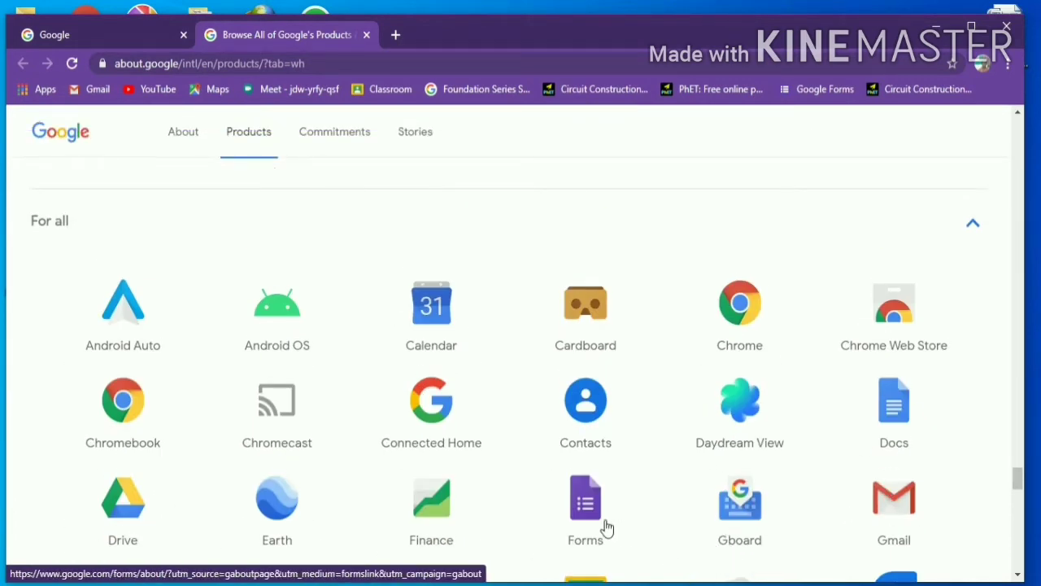
pyautogui.click(590, 525)
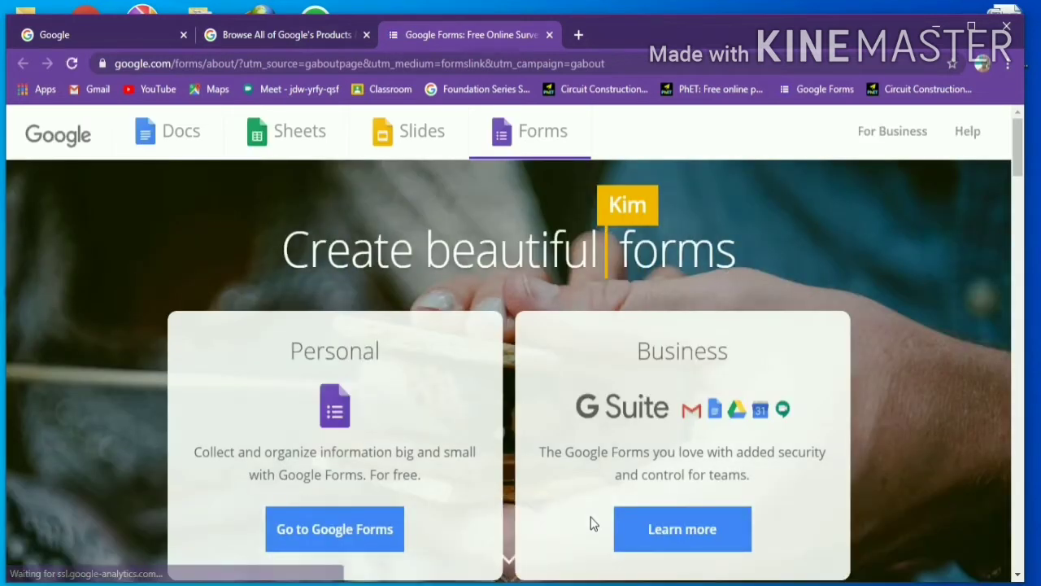
# - Go to Google Forms and start a new Blank Quiz
pyautogui.click(384, 527)
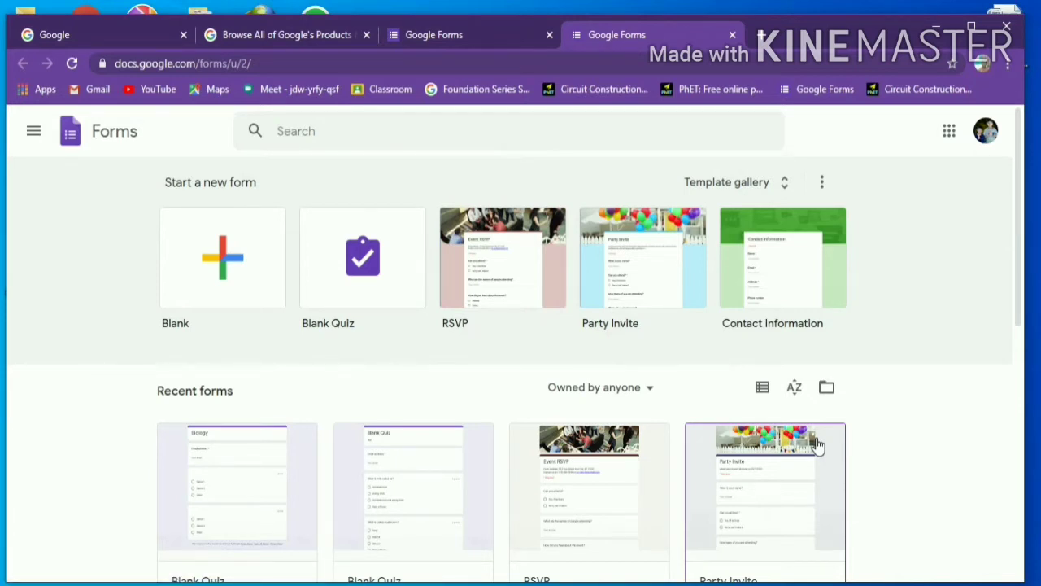
pyautogui.click(344, 299)
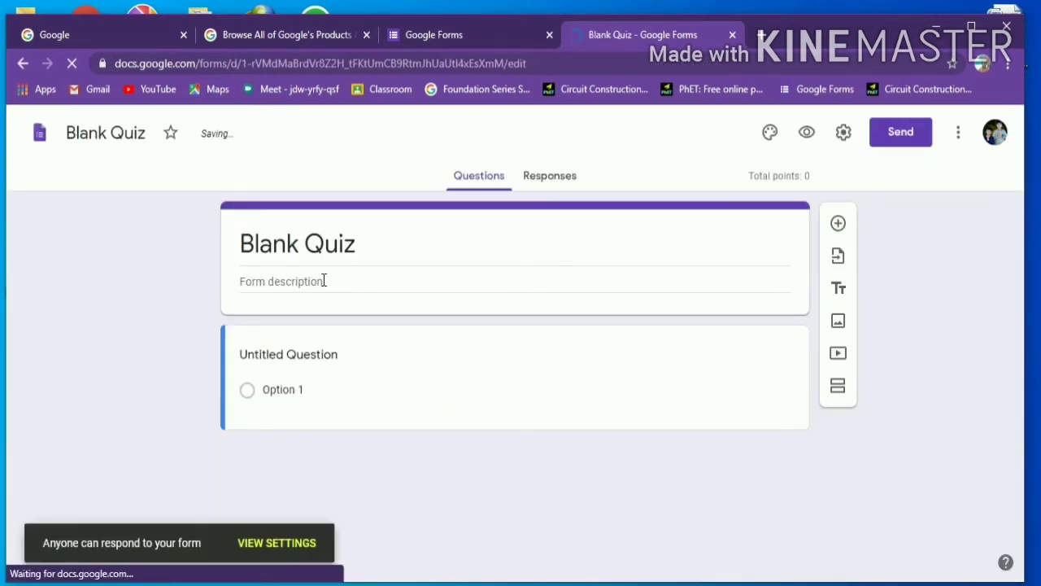
# - Rename the quiz title from 'Blank Quiz' to 'Biology'
pyautogui.click(323, 281)
pyautogui.click(353, 248)
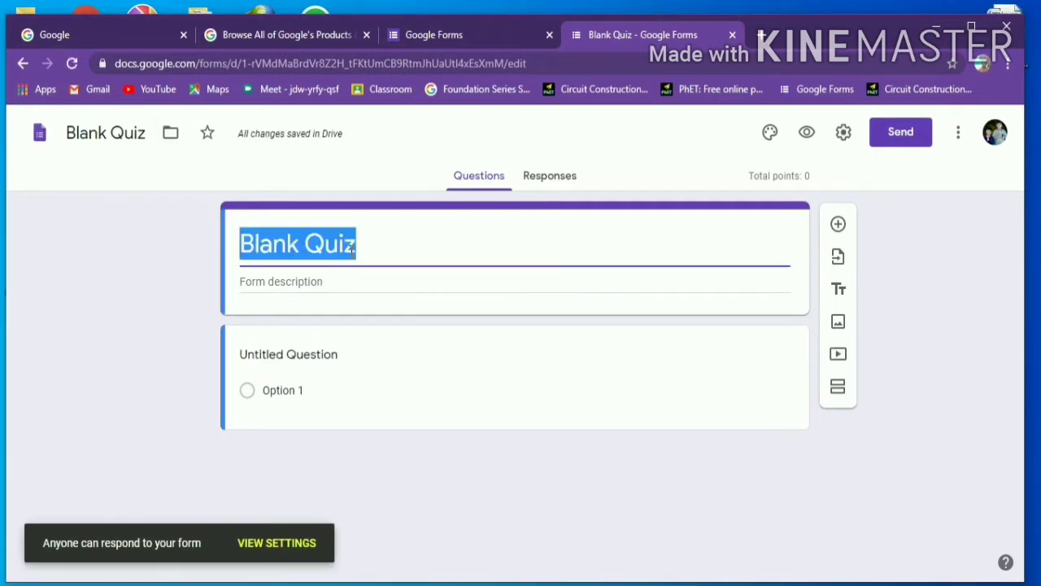
pyautogui.press('BackSpace')
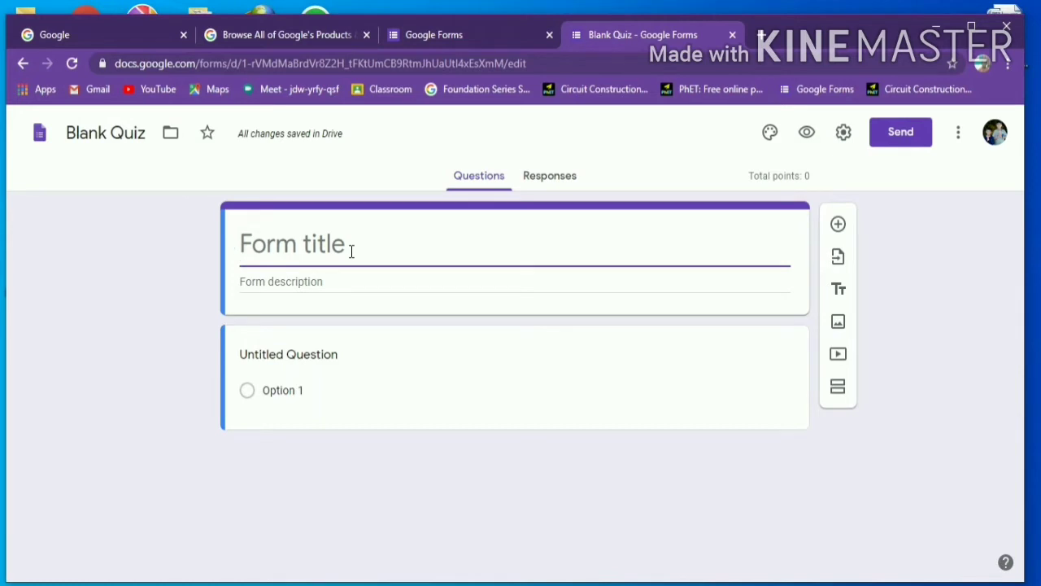
pyautogui.write('Biol')
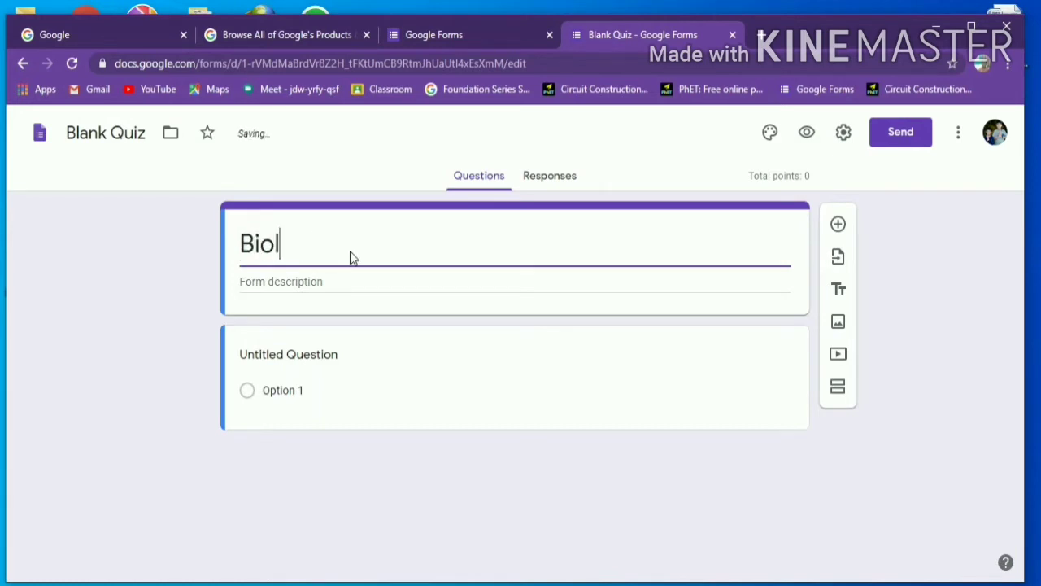
pyautogui.write('ogy')
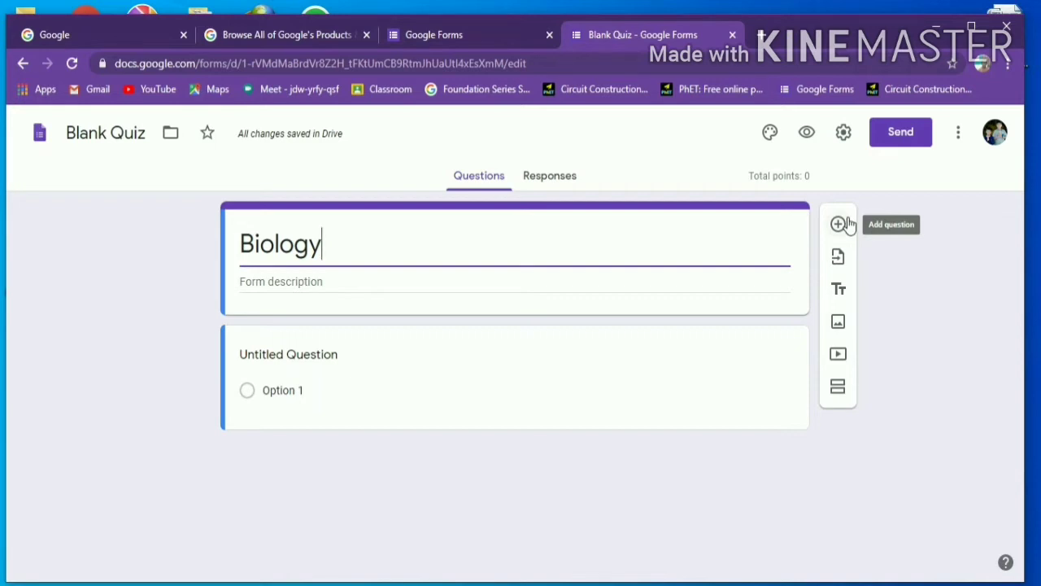
pyautogui.click(847, 220)
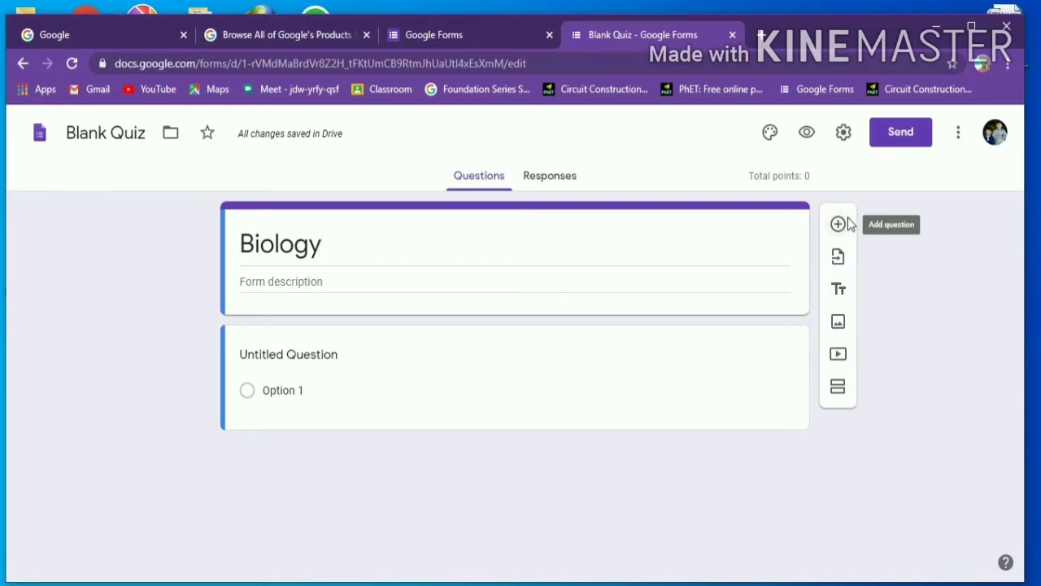
# - Add a question below the title reading 'Animals that eat only plants?'
pyautogui.click(848, 217)
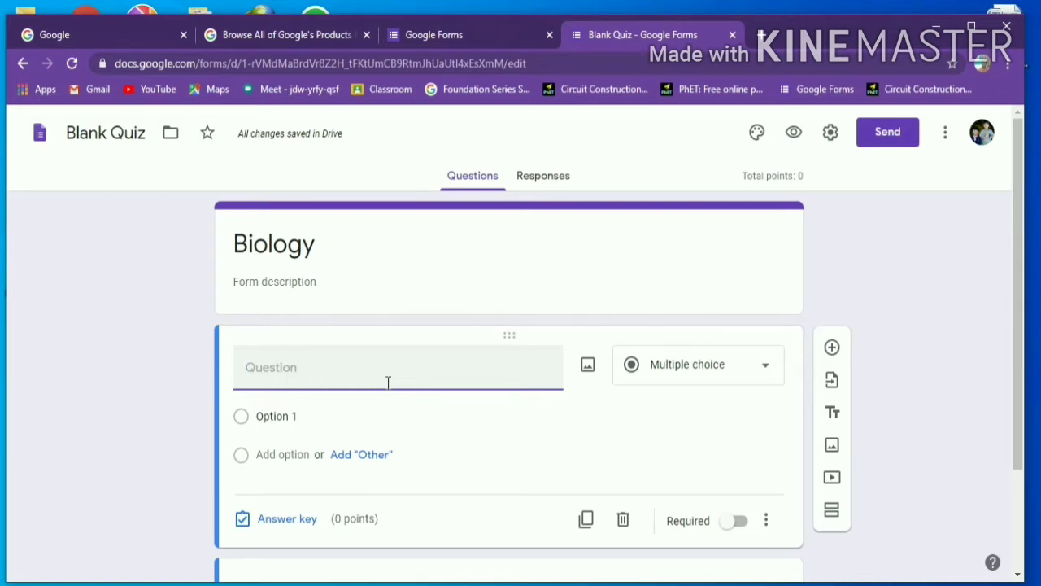
pyautogui.write('Ani')
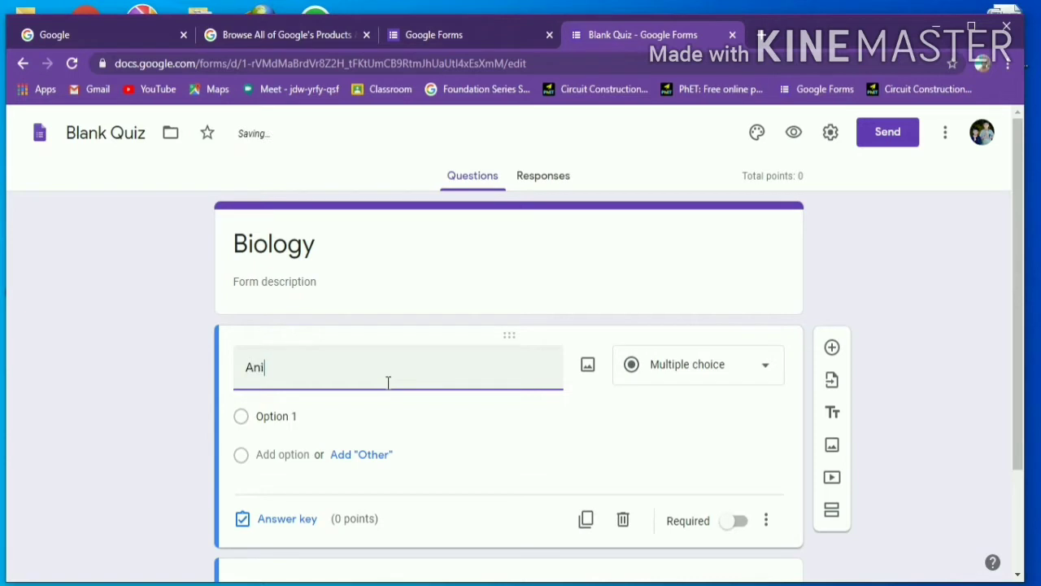
pyautogui.write('mals that eat')
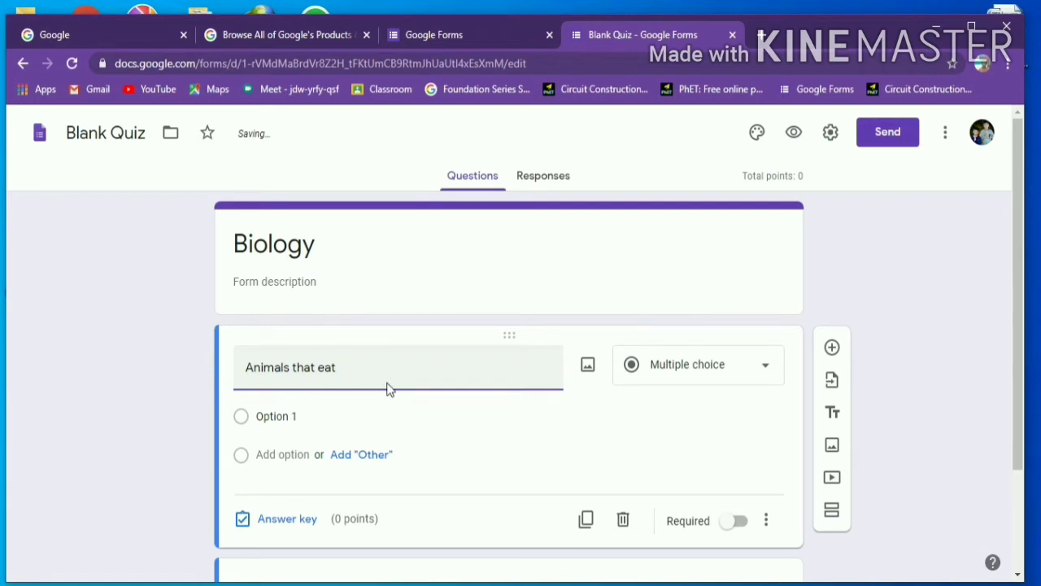
pyautogui.write(' only plants')
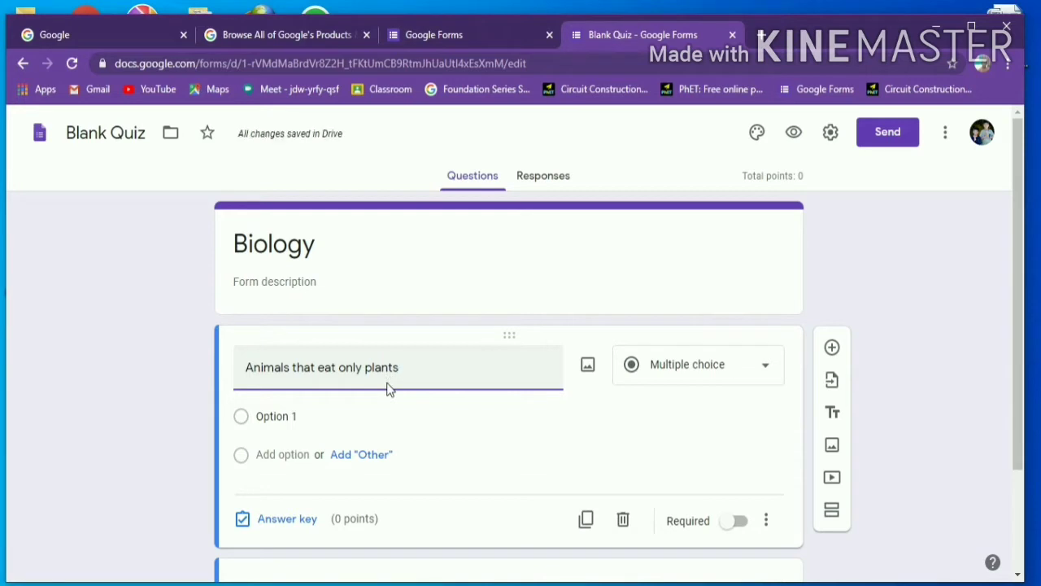
pyautogui.write('?')
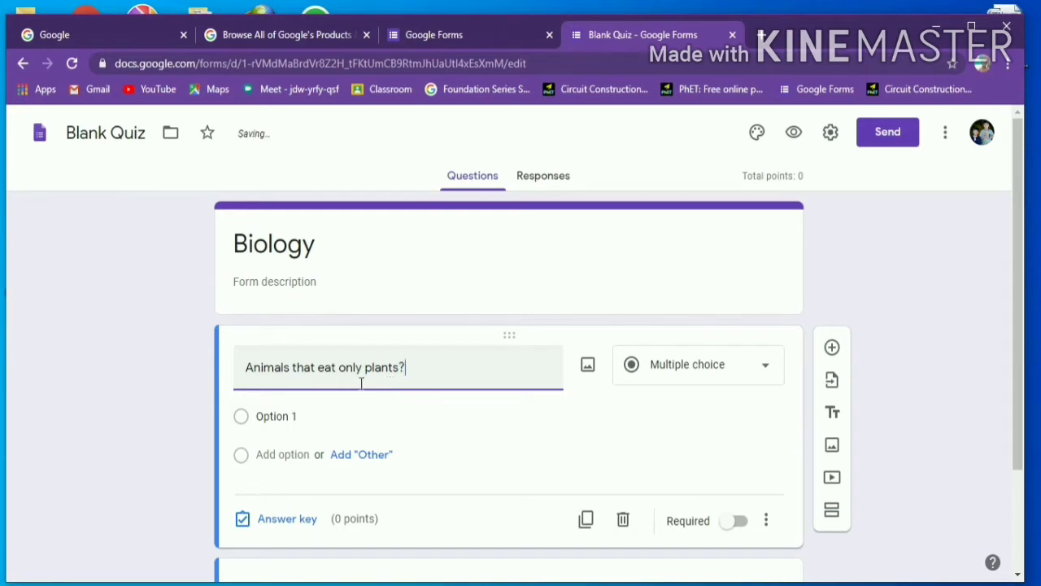
# - Set the first answer option to Carnivores and add Omnivores as the second
pyautogui.click(328, 419)
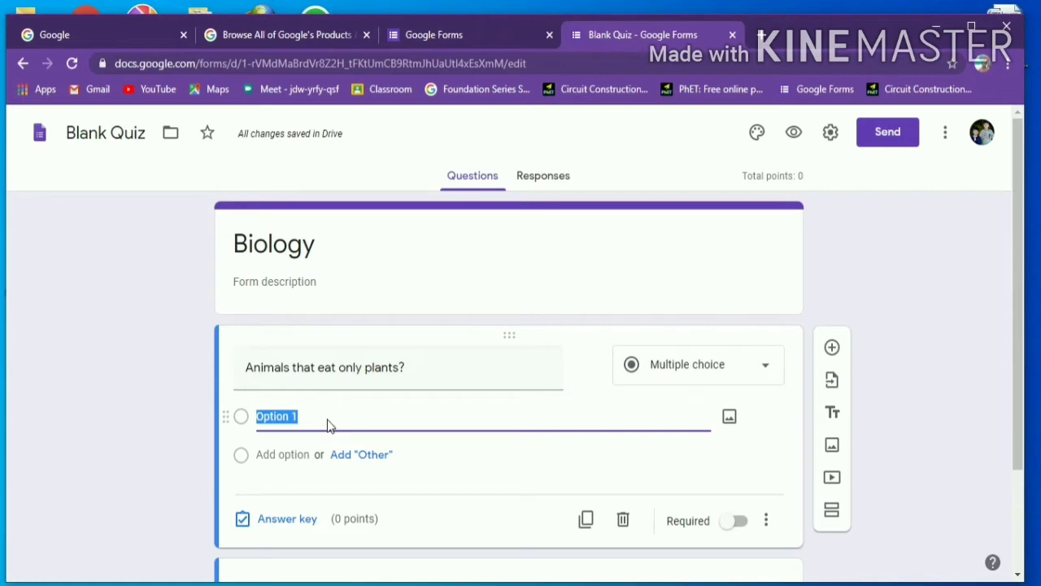
pyautogui.press('BackSpace')
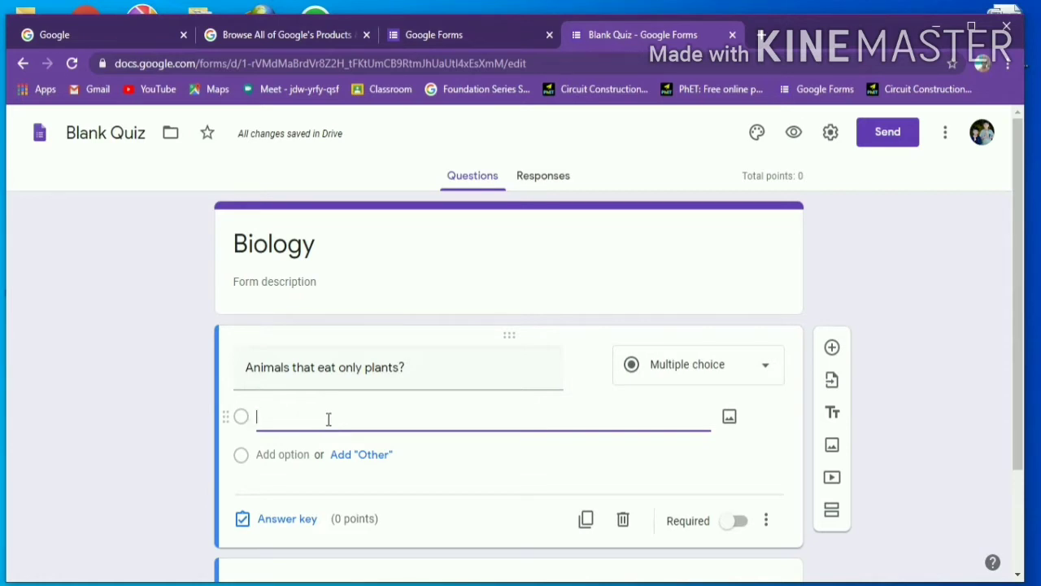
pyautogui.write('Ca')
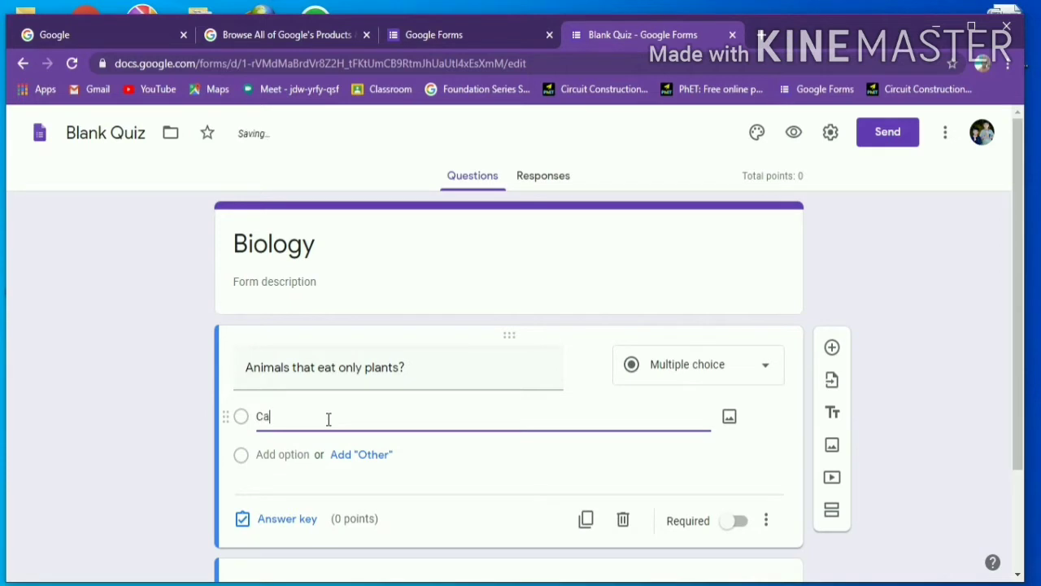
pyautogui.write('rnivores')
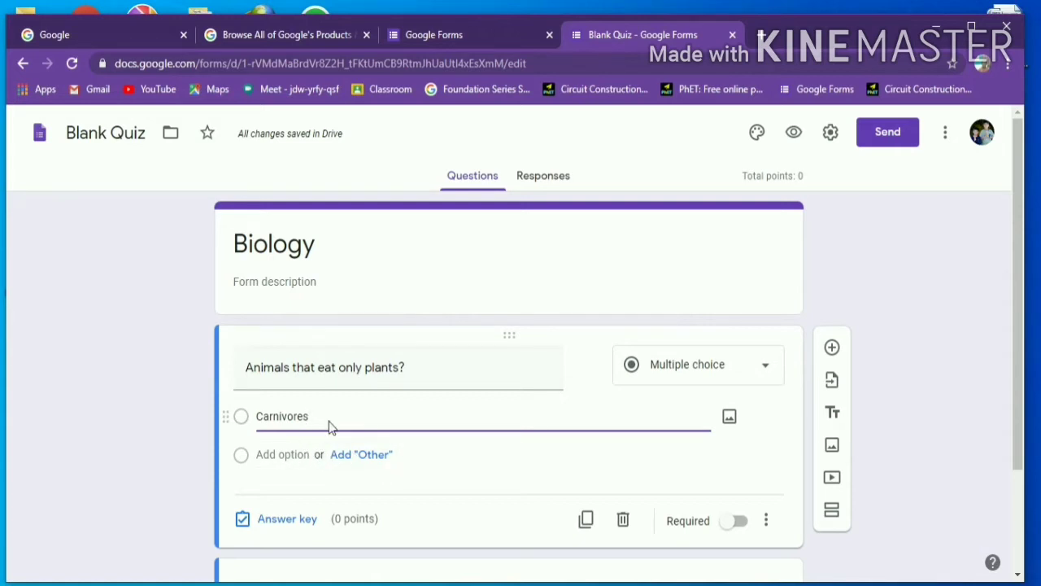
pyautogui.click(359, 460)
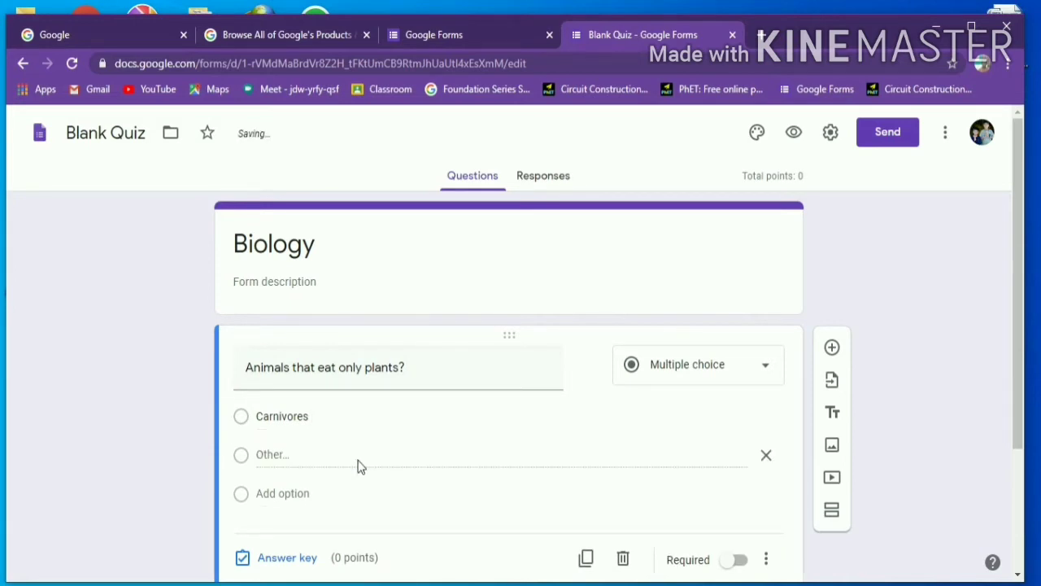
pyautogui.click(275, 494)
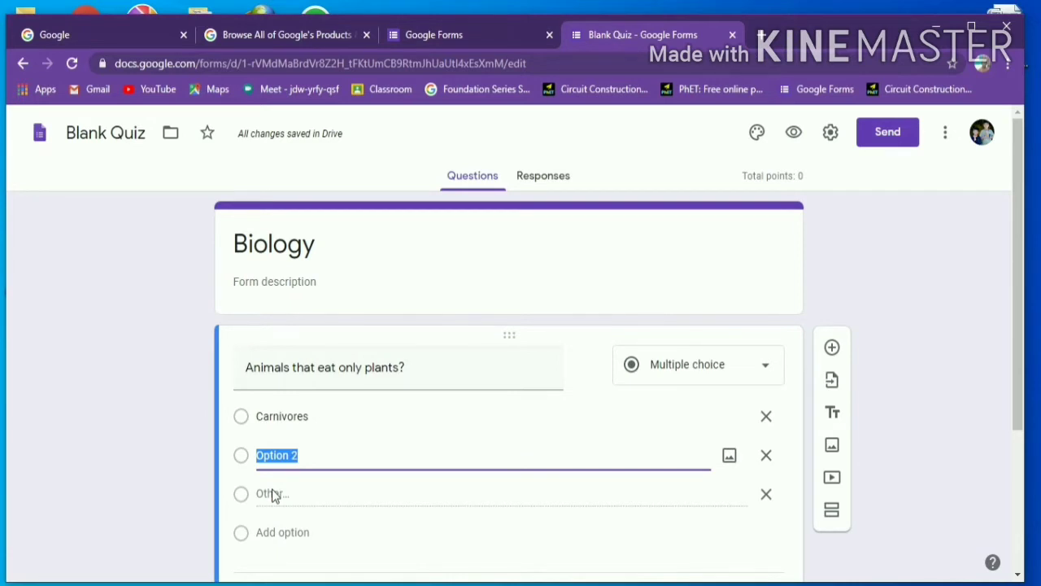
pyautogui.press('BackSpace')
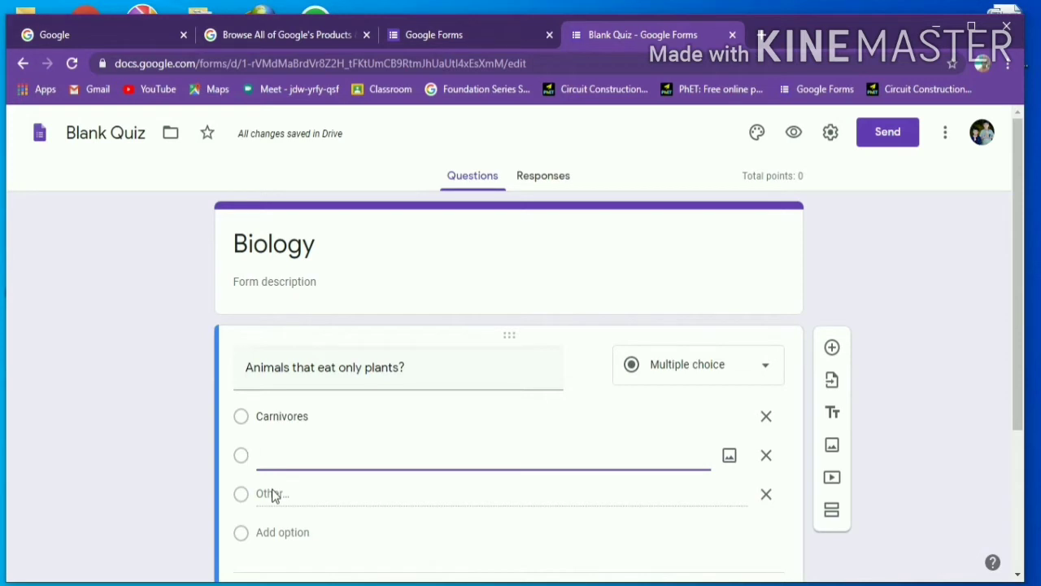
pyautogui.write('O')
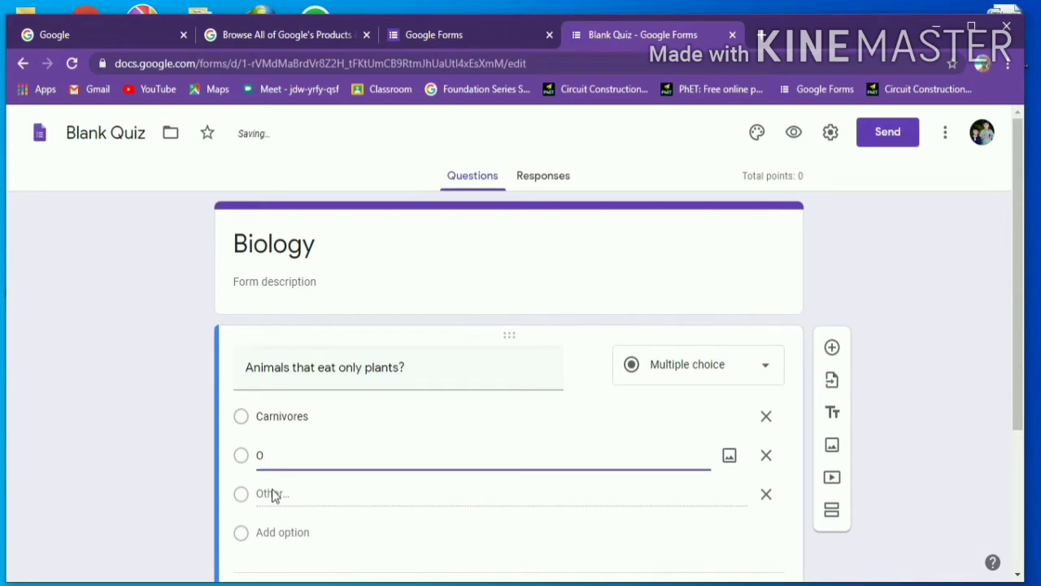
pyautogui.write('mnivores')
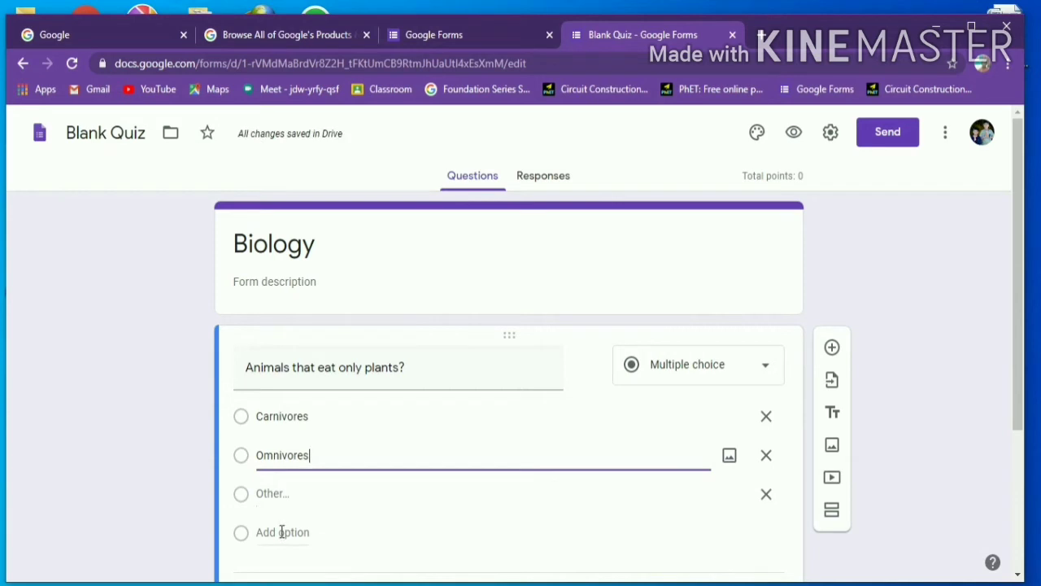
# - Add Herbivores and 'None of these' as the third and fourth options
pyautogui.click(282, 532)
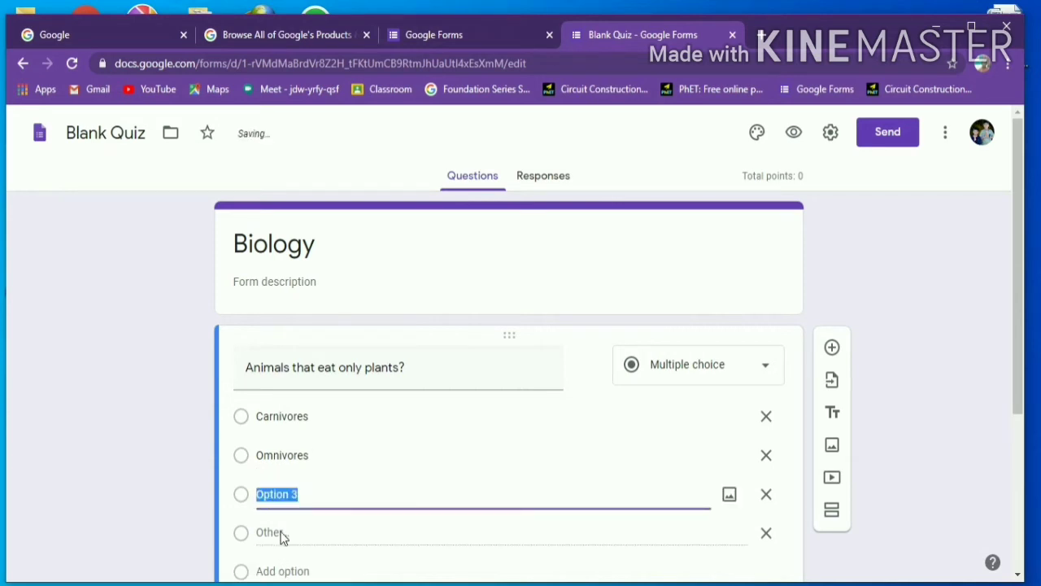
pyautogui.press('BackSpace')
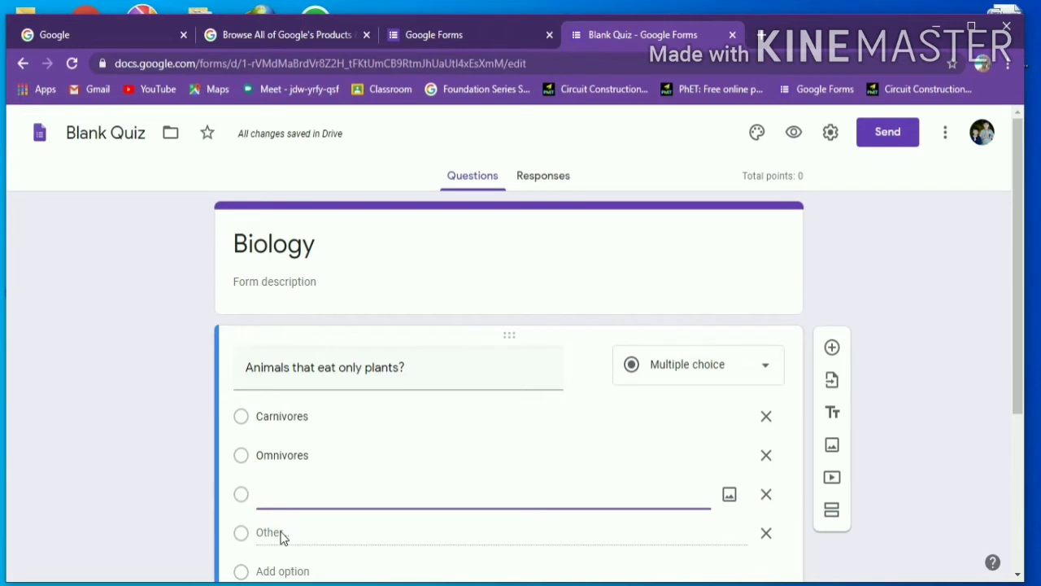
pyautogui.write('Herbi')
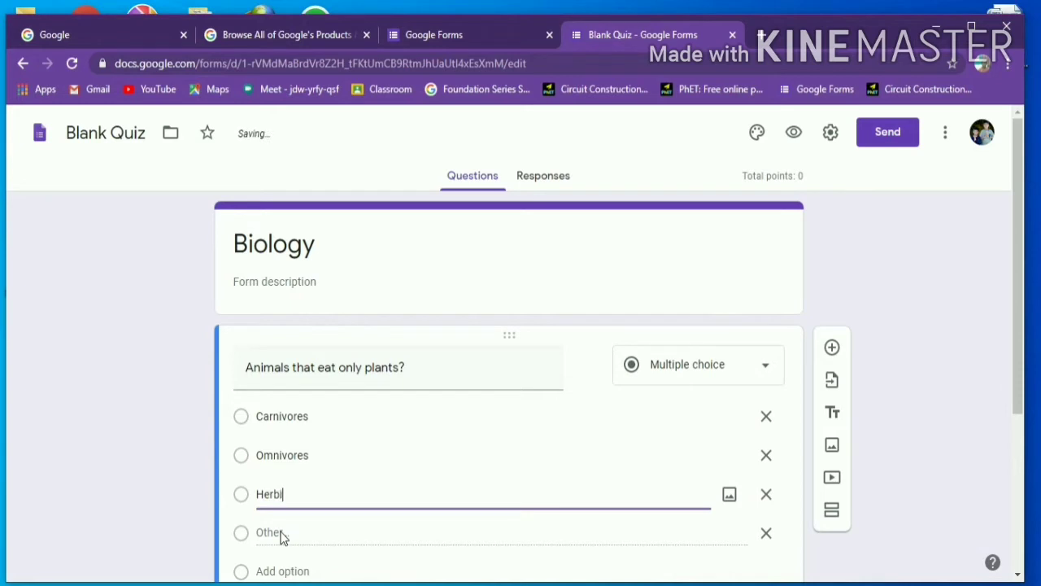
pyautogui.write('vores')
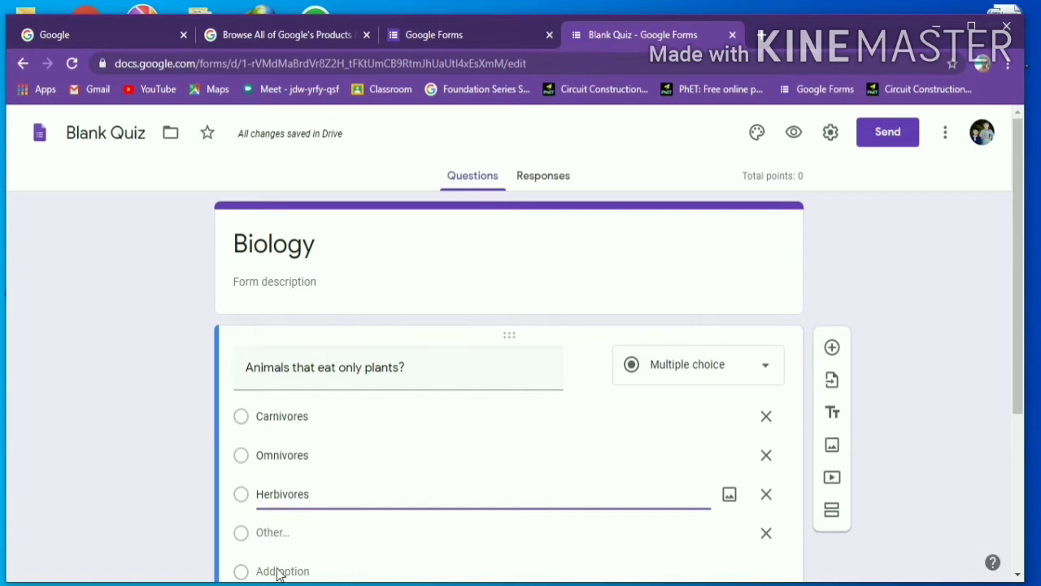
pyautogui.click(277, 571)
pyautogui.press('BackSpace')
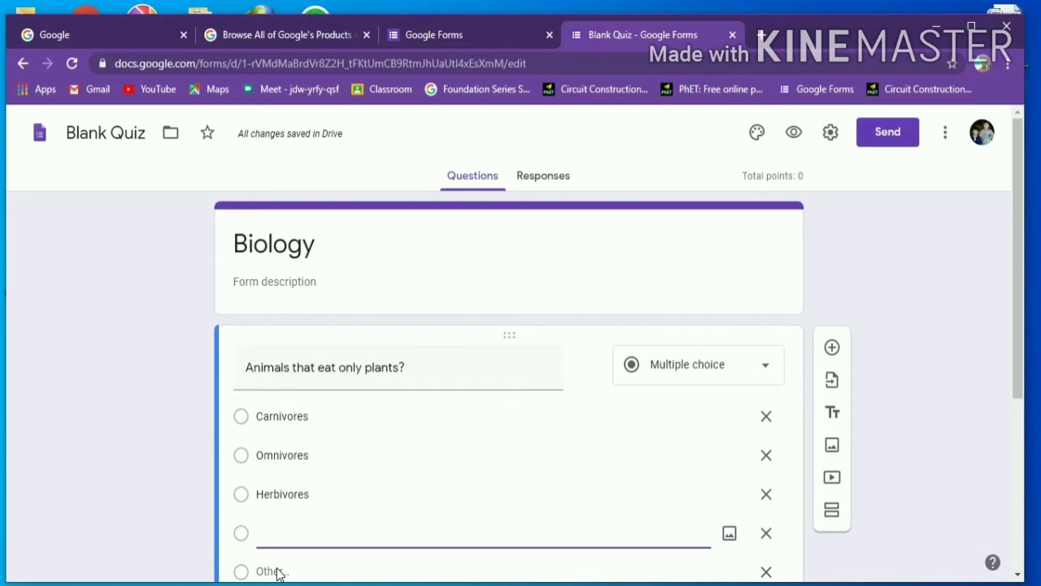
pyautogui.write('None')
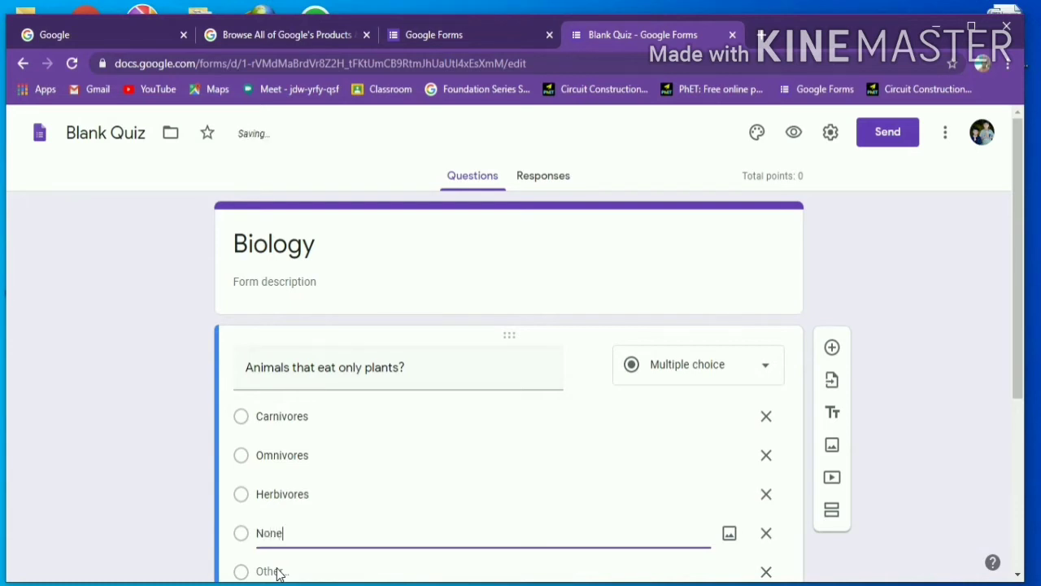
pyautogui.write(' of these')
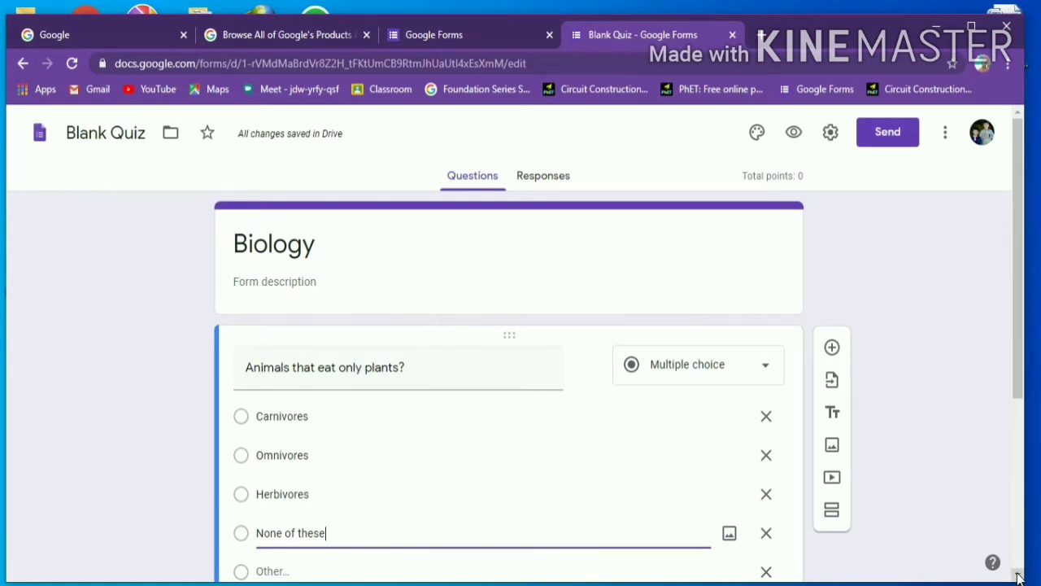
pyautogui.scroll(-2, 1017, 577)
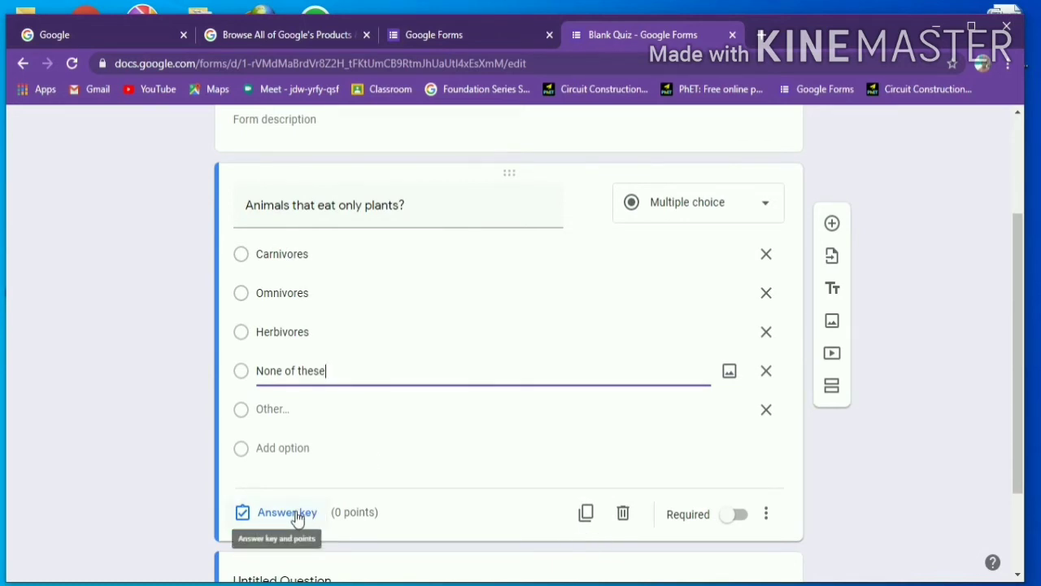
# - In the answer key, mark Herbivores correct and make the question worth 2 points
pyautogui.click(298, 517)
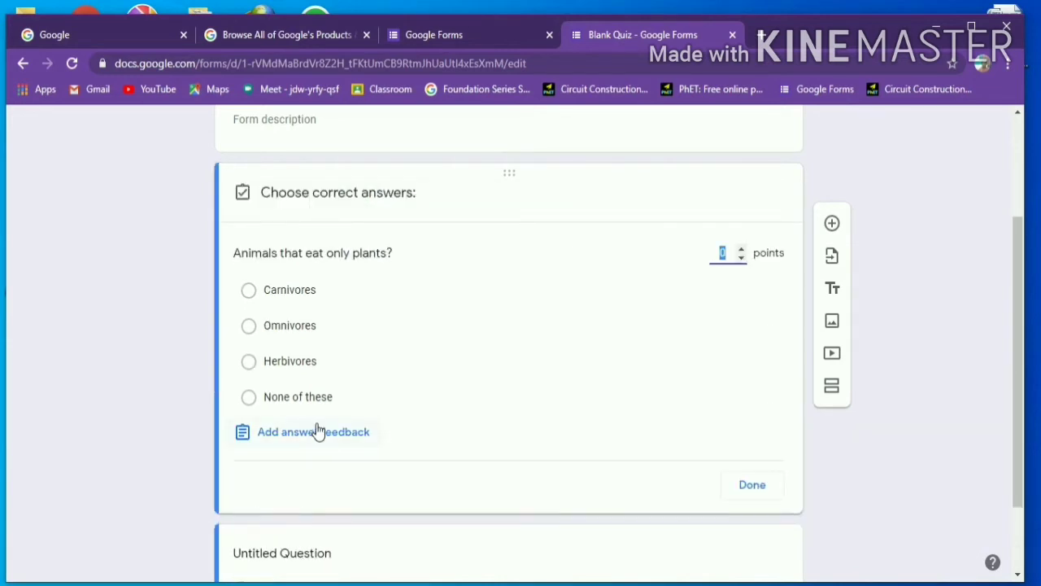
pyautogui.click(284, 368)
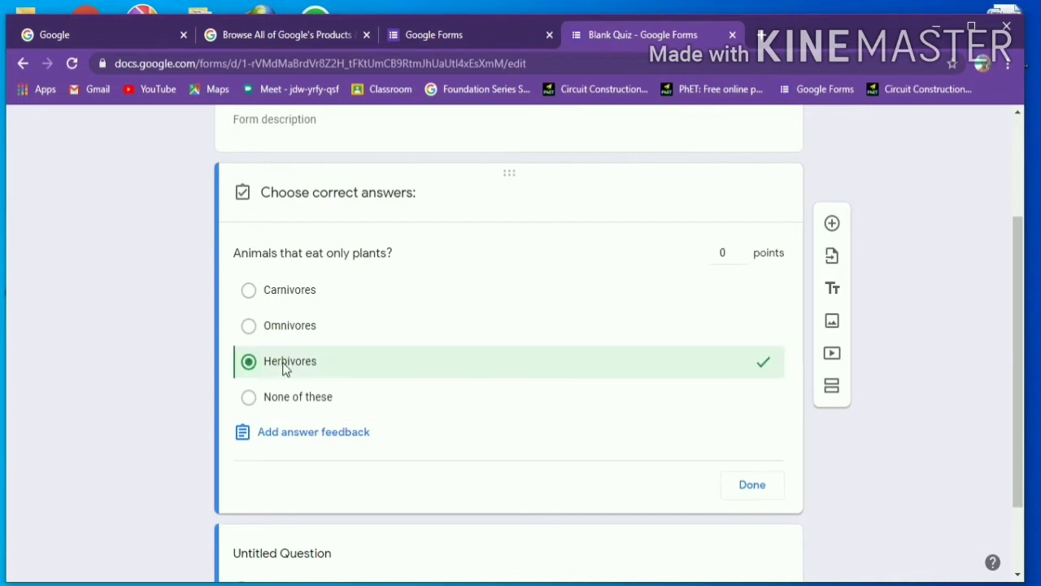
pyautogui.click(735, 255)
pyautogui.press('BackSpace')
pyautogui.write('2')
pyautogui.click(346, 435)
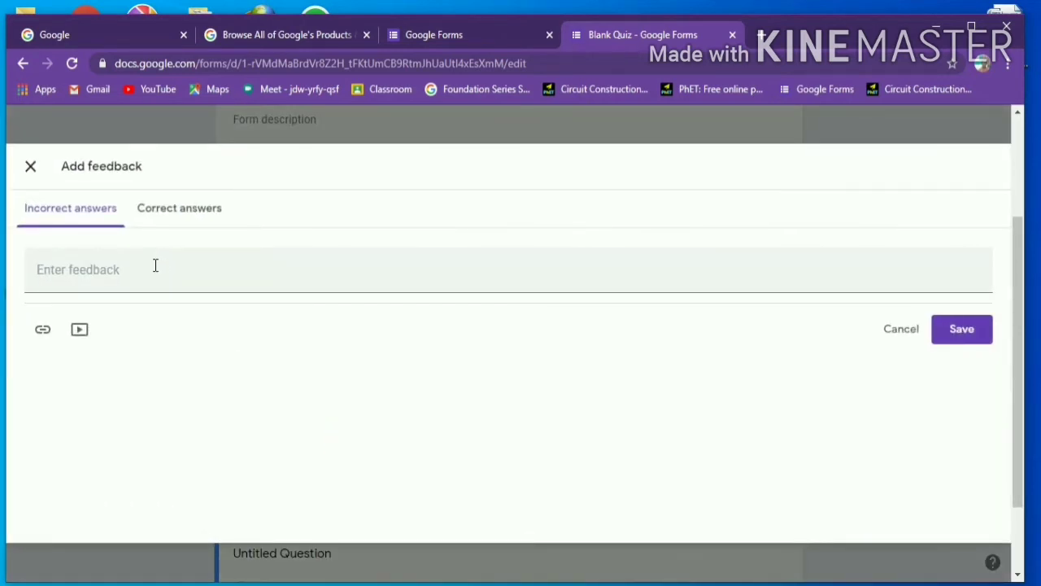
# - Save answer feedback 'Wrong' for incorrect answers and 'Correct' for correct answers
pyautogui.click(155, 265)
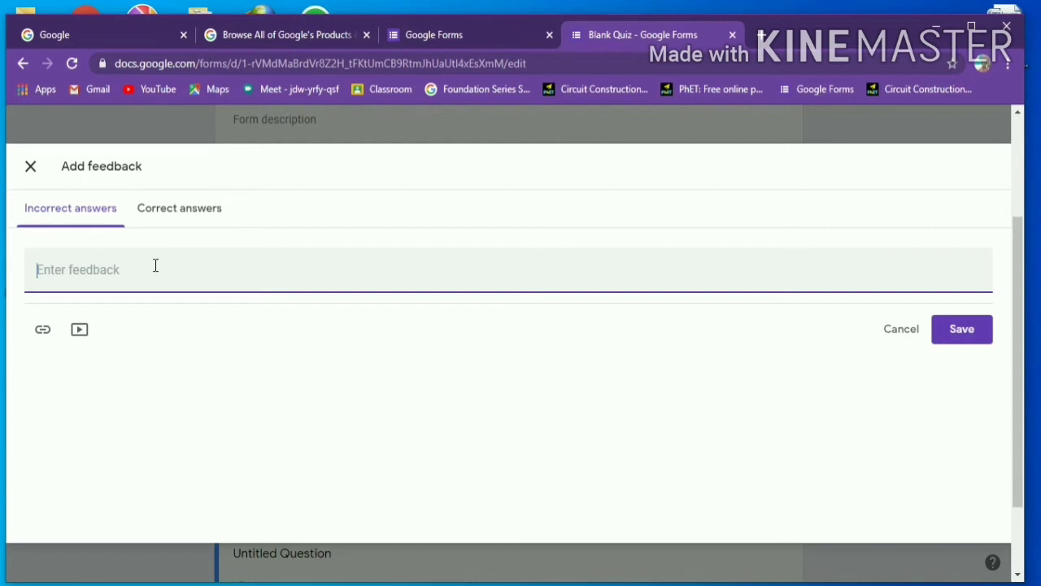
pyautogui.write('Wr')
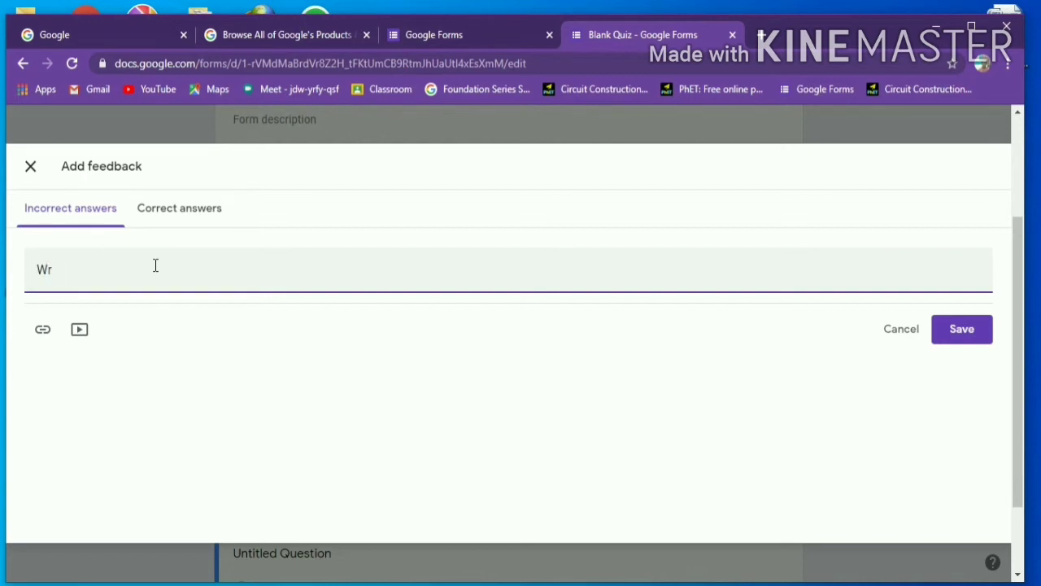
pyautogui.write('ong')
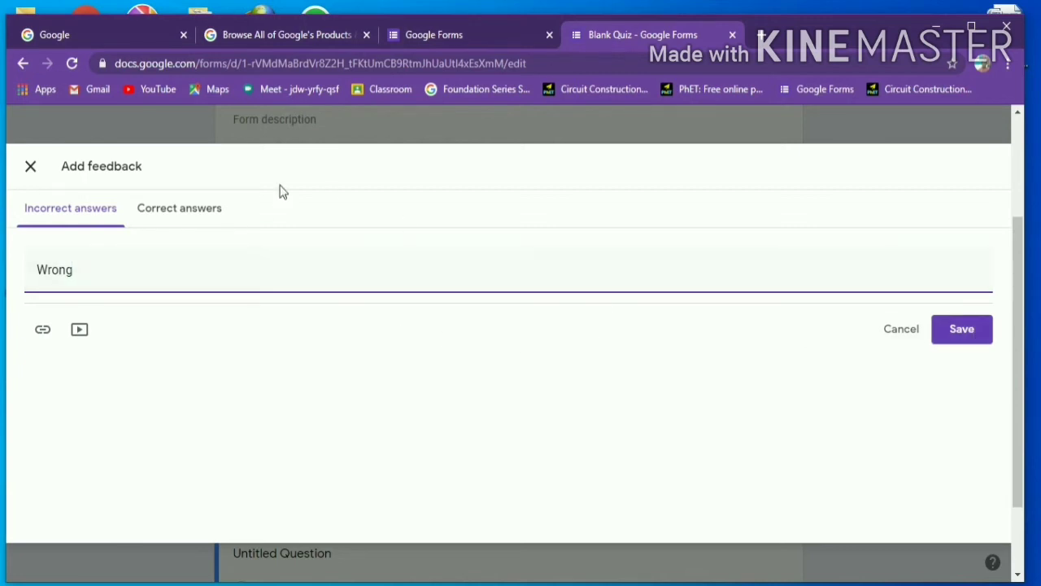
pyautogui.click(151, 210)
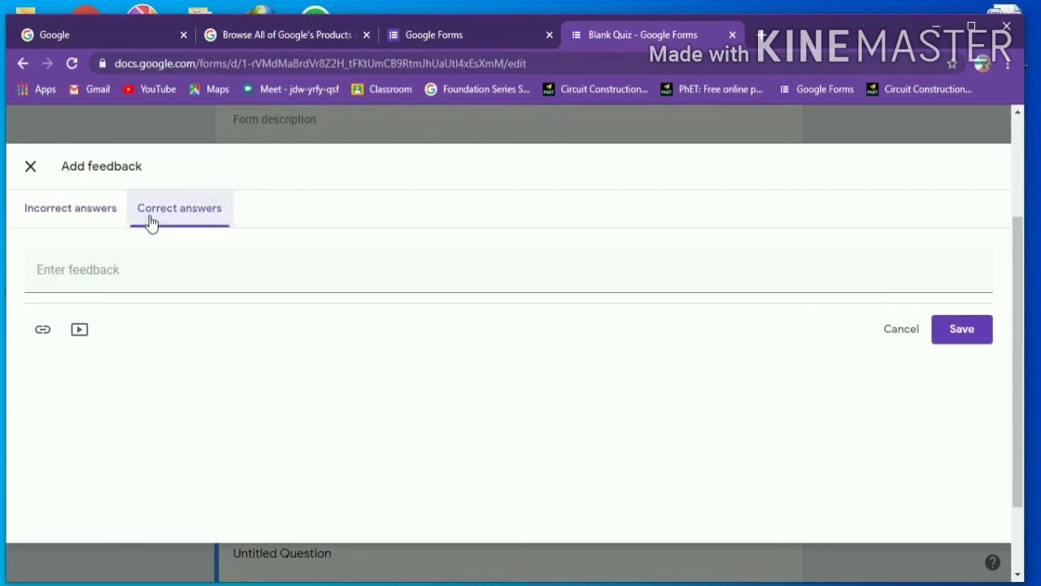
pyautogui.click(106, 271)
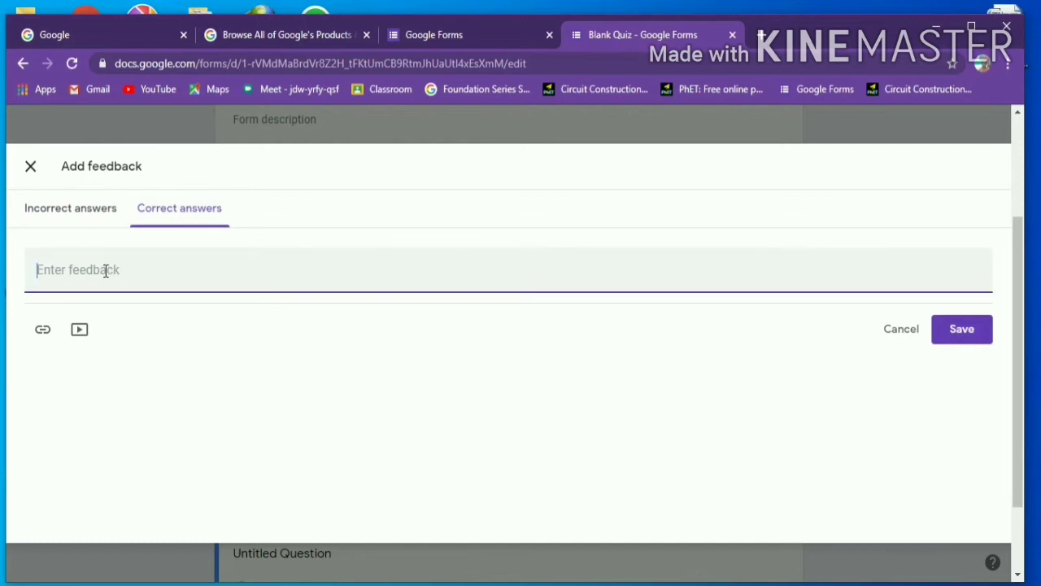
pyautogui.write('Correct')
pyautogui.click(960, 328)
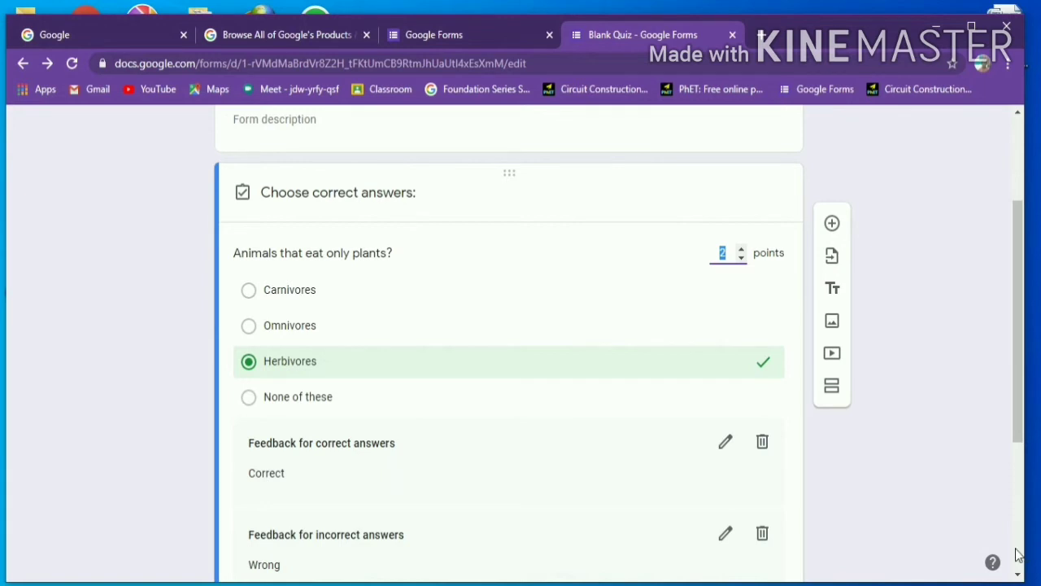
# - Close the answer key and prefix the question title with '1.'
pyautogui.click(1017, 574)
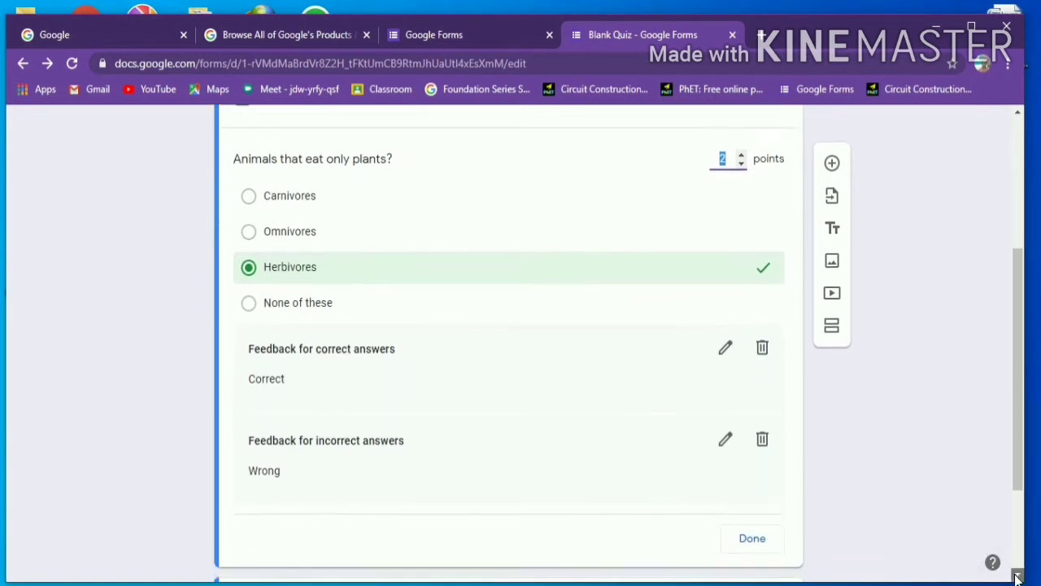
pyautogui.click(1017, 574)
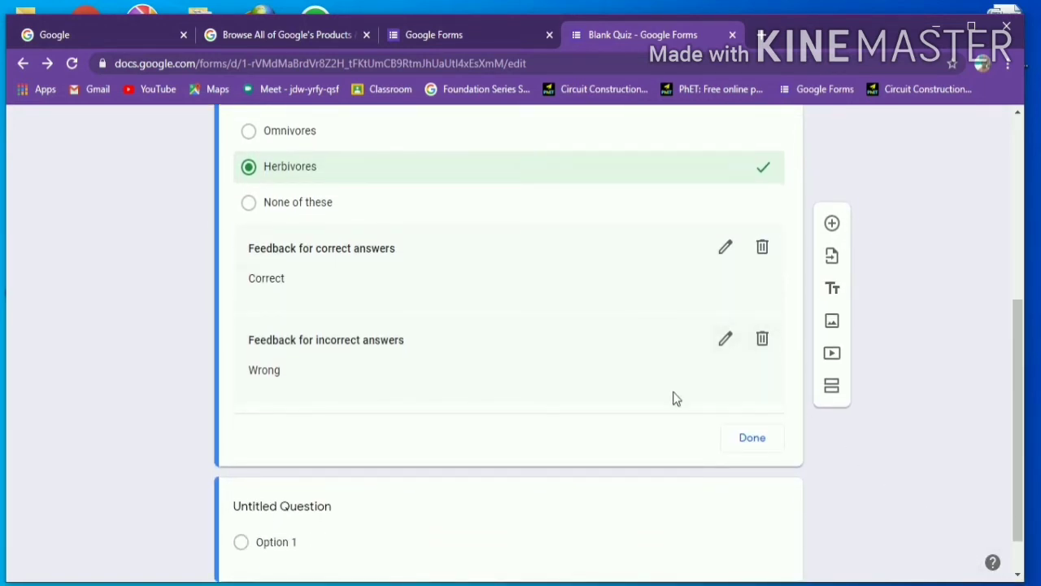
pyautogui.click(745, 439)
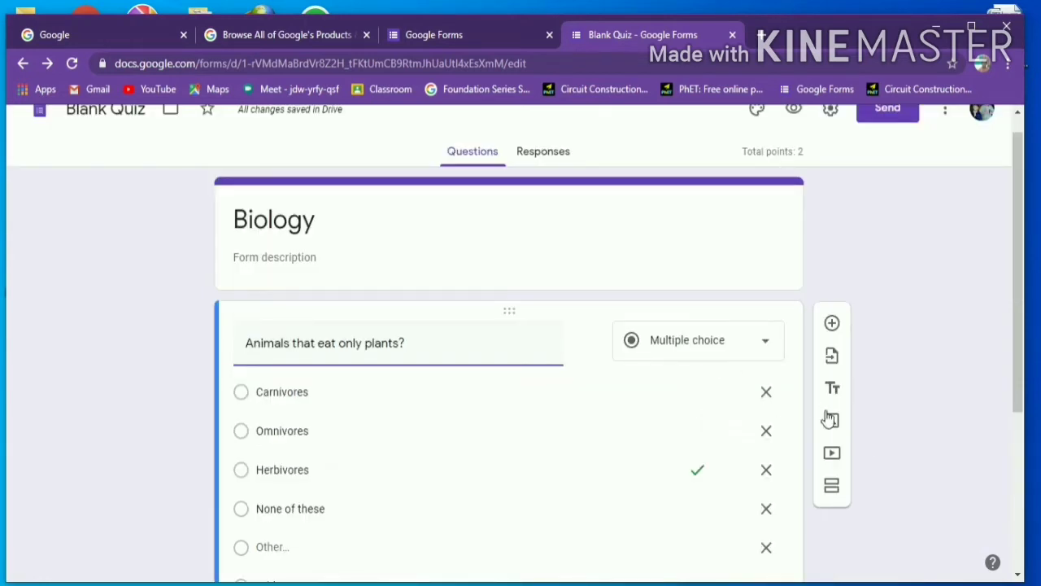
pyautogui.scroll(-2, 1017, 574)
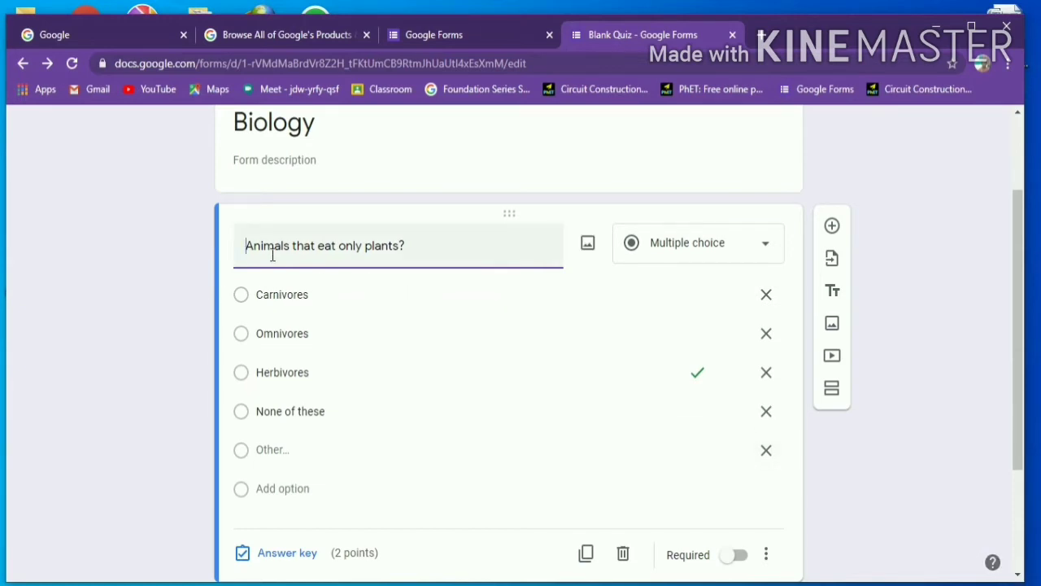
pyautogui.write('1.')
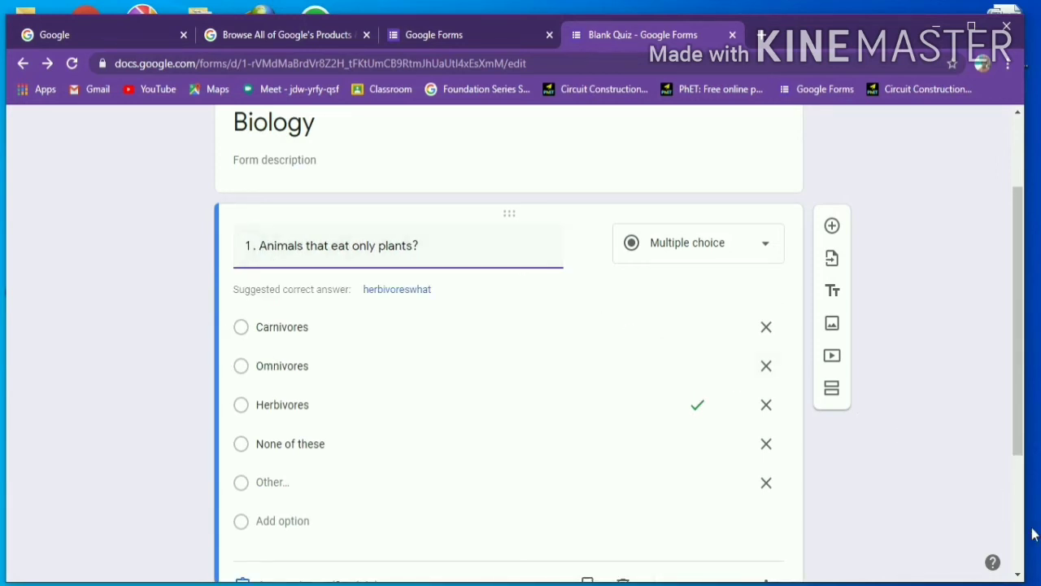
pyautogui.scroll(-3, 1022, 576)
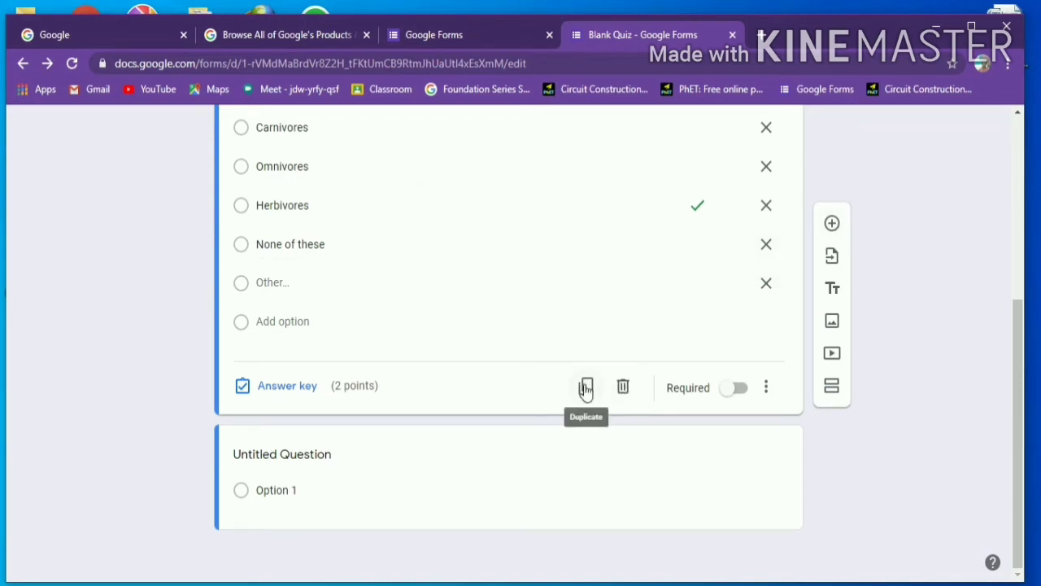
# - Duplicate question 1 and retitle the copy '2.Animals which eat only other animals?'
pyautogui.click(586, 388)
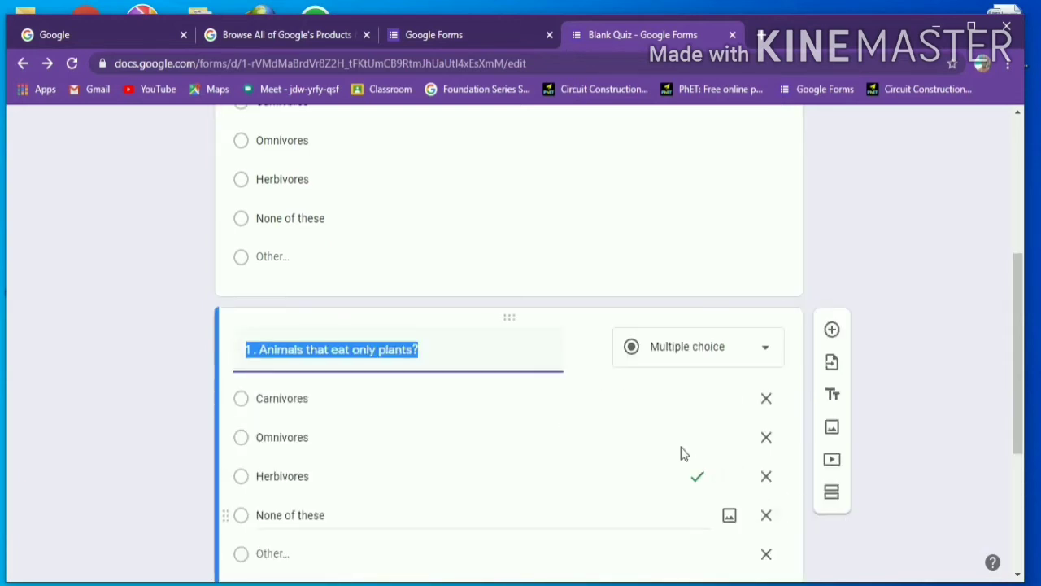
pyautogui.click(427, 365)
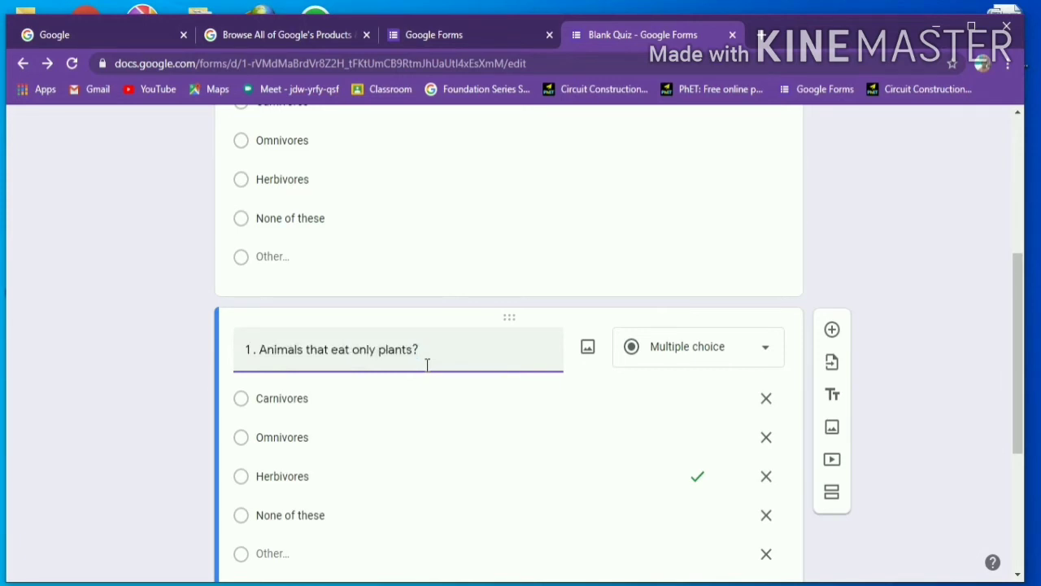
pyautogui.press('BackSpace')
pyautogui.press('BackSpace')
pyautogui.press('BackSpace')
pyautogui.press('BackSpace')
pyautogui.press('BackSpace')
pyautogui.press('BackSpace')
pyautogui.press('BackSpace')
pyautogui.press('BackSpace')
pyautogui.press('BackSpace')
pyautogui.press('BackSpace')
pyautogui.press('BackSpace')
pyautogui.press('BackSpace')
pyautogui.press('BackSpace')
pyautogui.press('BackSpace')
pyautogui.press('BackSpace')
pyautogui.press('BackSpace')
pyautogui.press('BackSpace')
pyautogui.press('BackSpace')
pyautogui.press('BackSpace')
pyautogui.press('BackSpace')
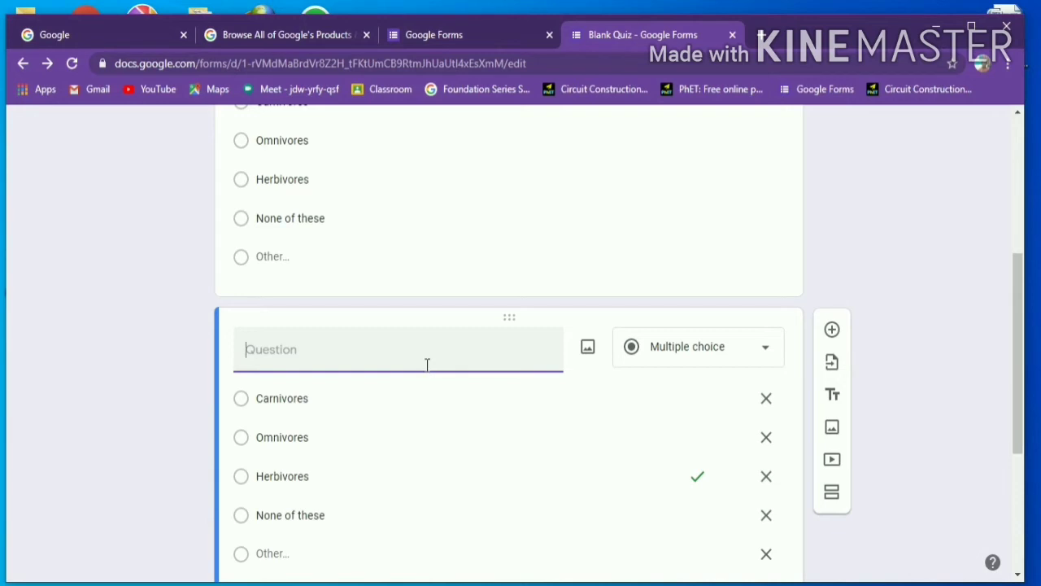
pyautogui.write('2.Animals')
pyautogui.write('which ')
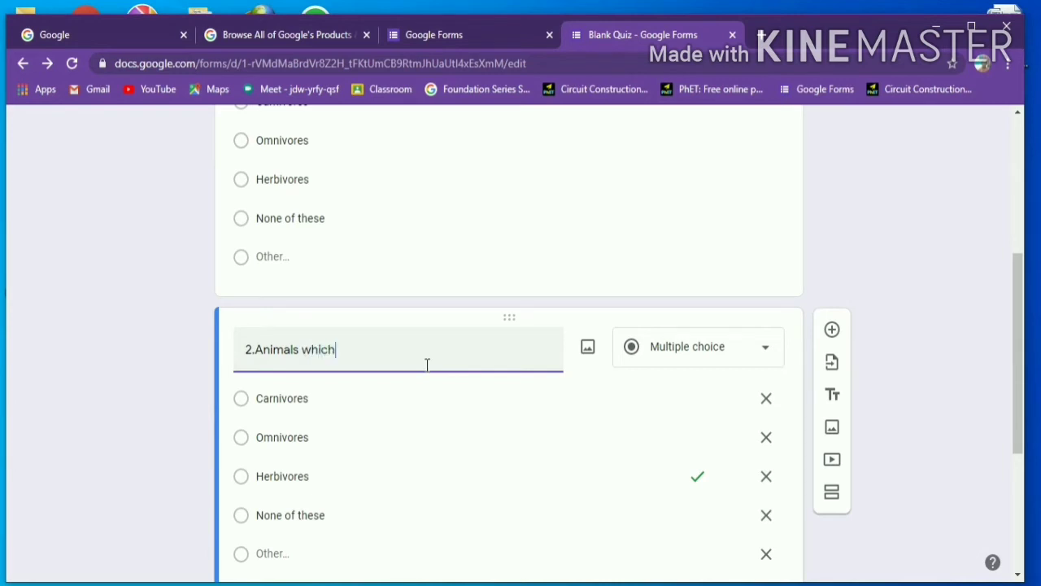
pyautogui.write('eat only other  animals?')
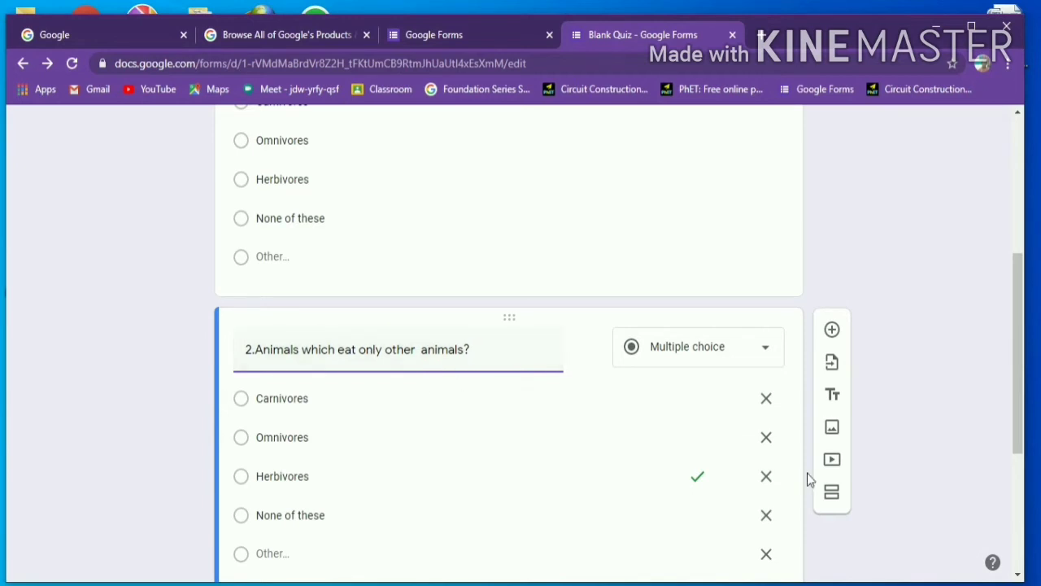
pyautogui.scroll(-1, 807, 476)
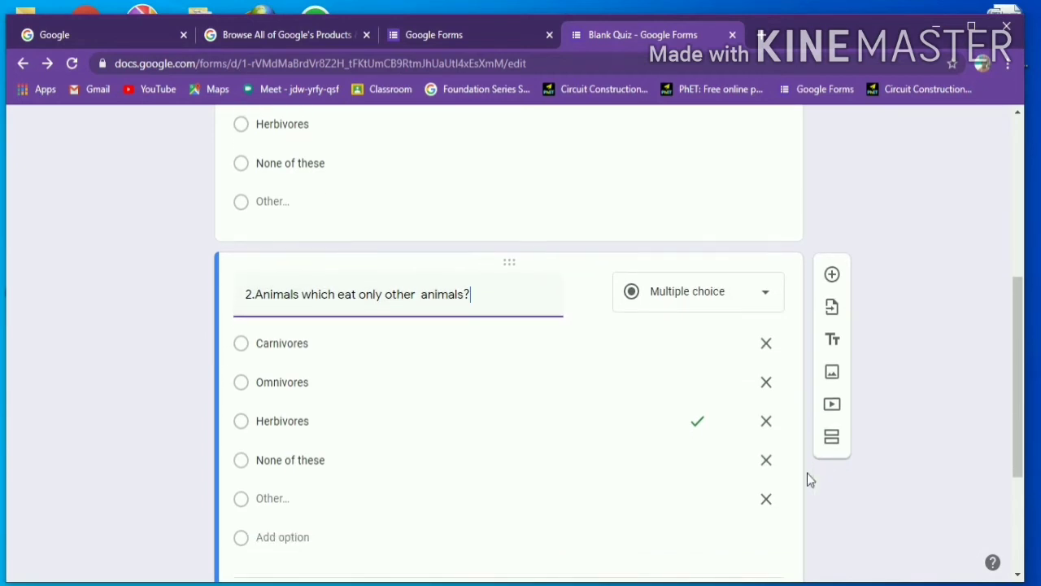
pyautogui.click(1017, 576)
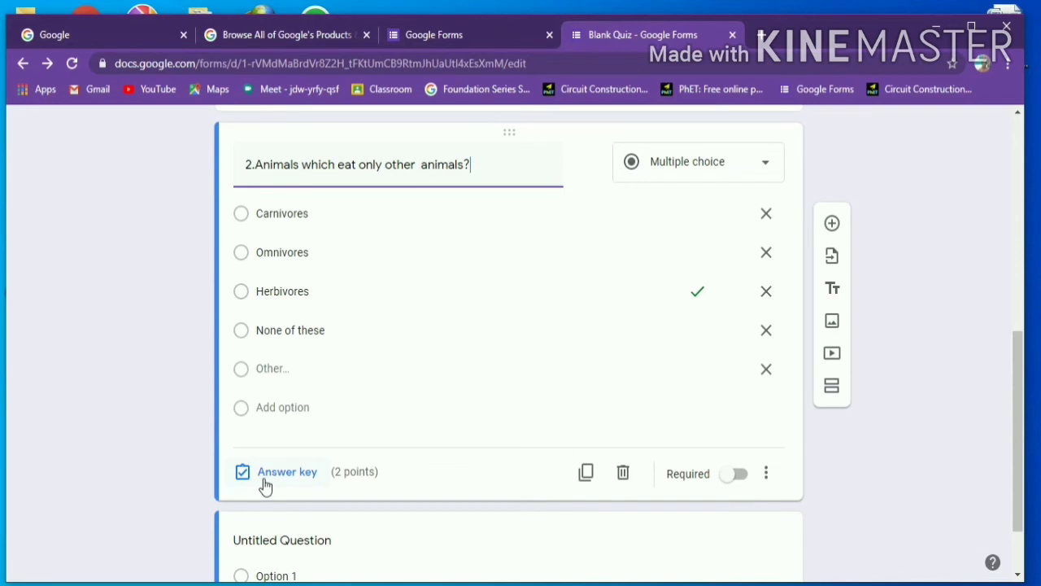
# - In question 2's answer key, mark Carnivores as correct and unmark Herbivores
pyautogui.click(264, 485)
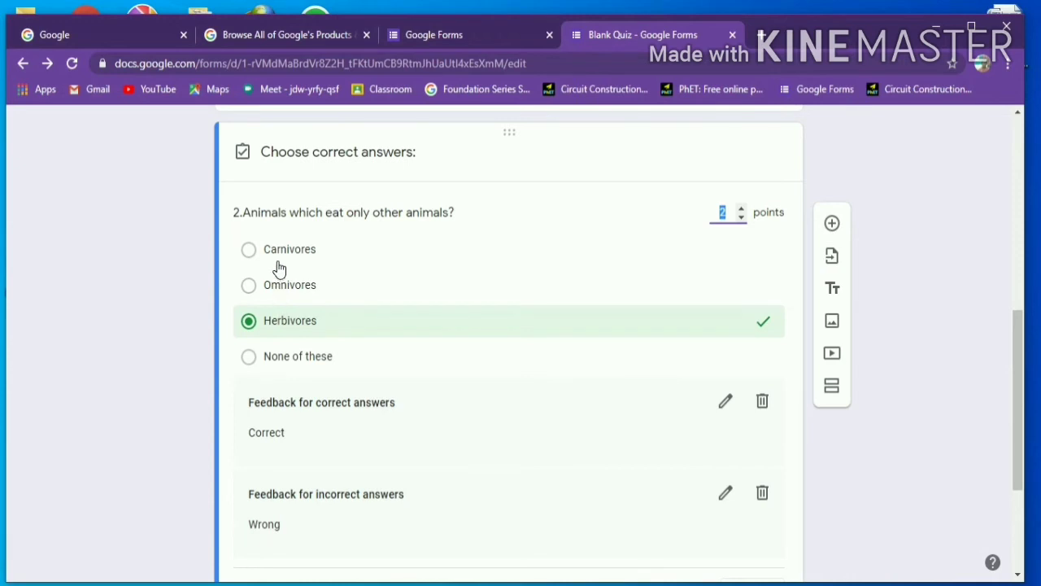
pyautogui.click(279, 257)
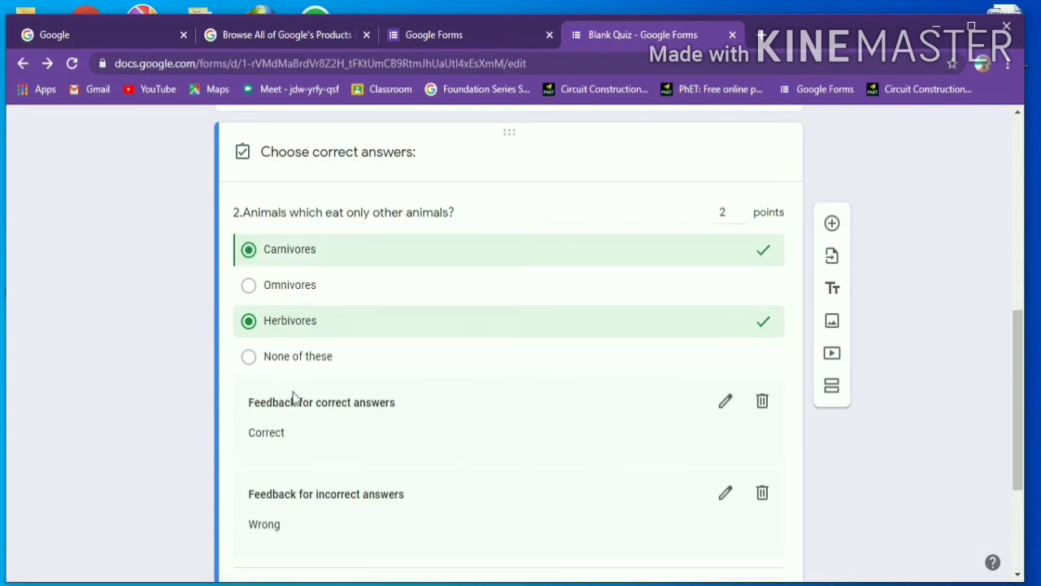
pyautogui.click(317, 335)
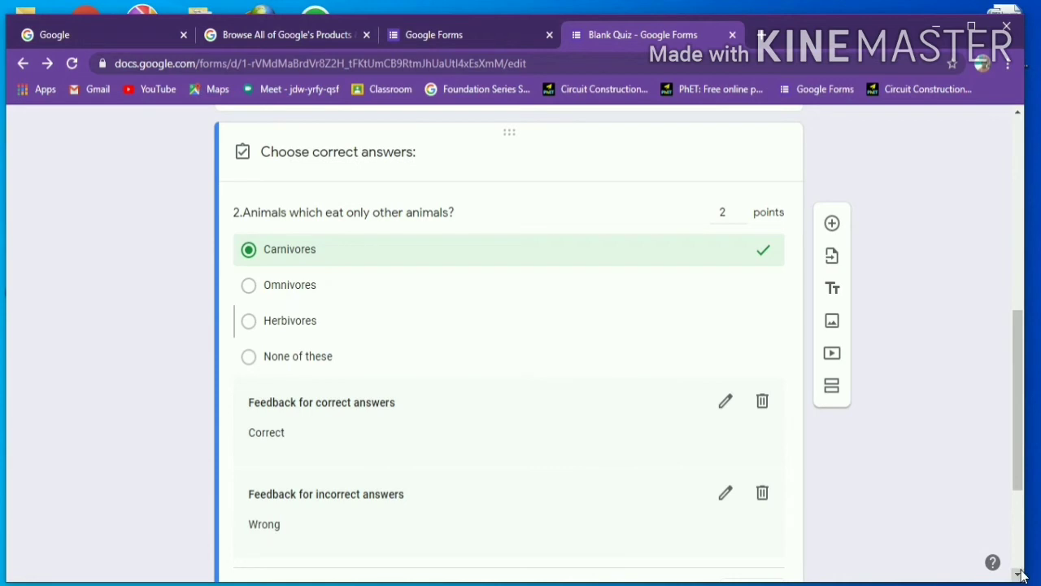
pyautogui.scroll(-4, 1023, 576)
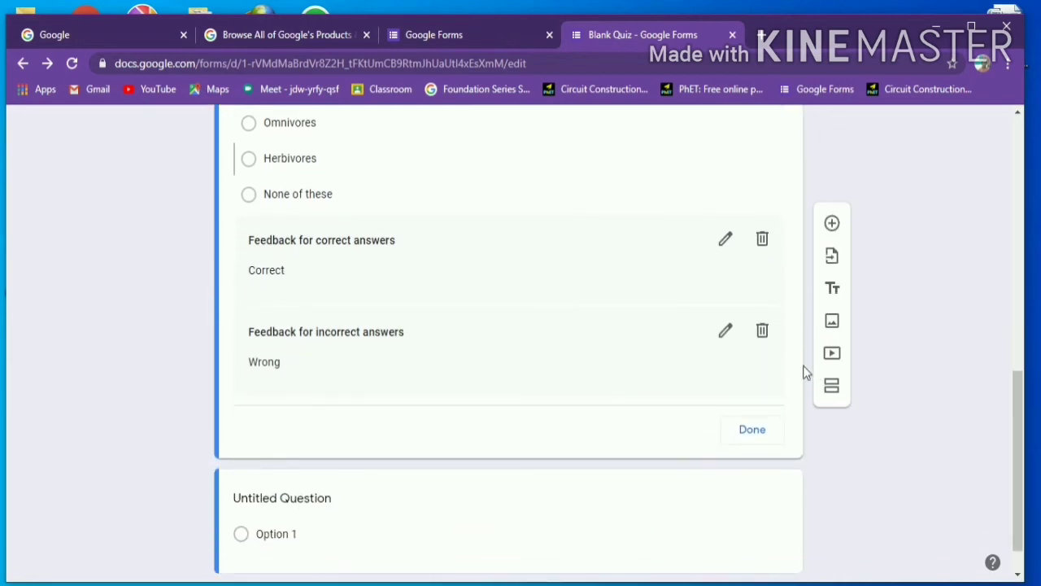
pyautogui.click(754, 434)
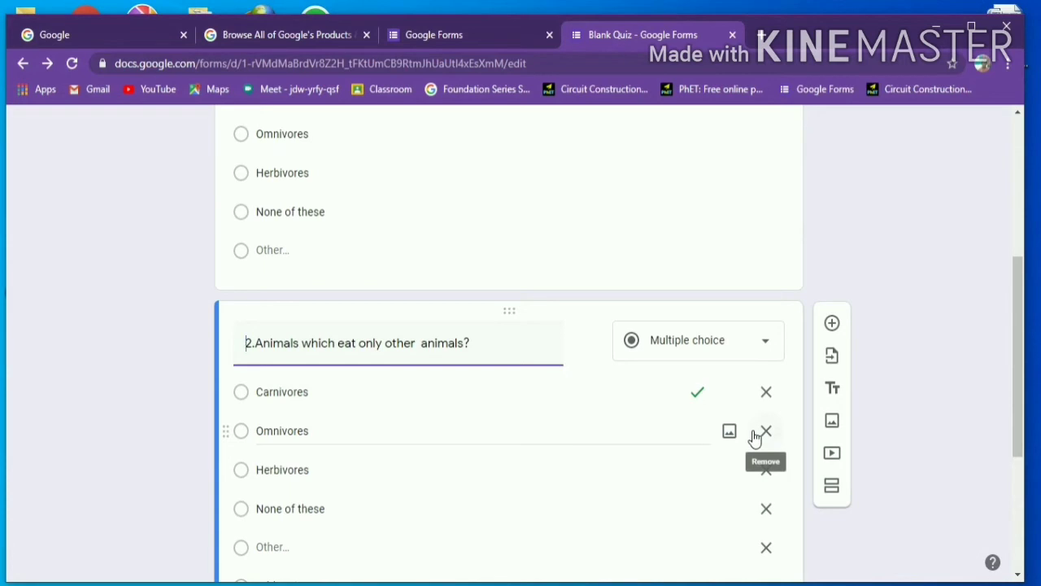
pyautogui.click(777, 268)
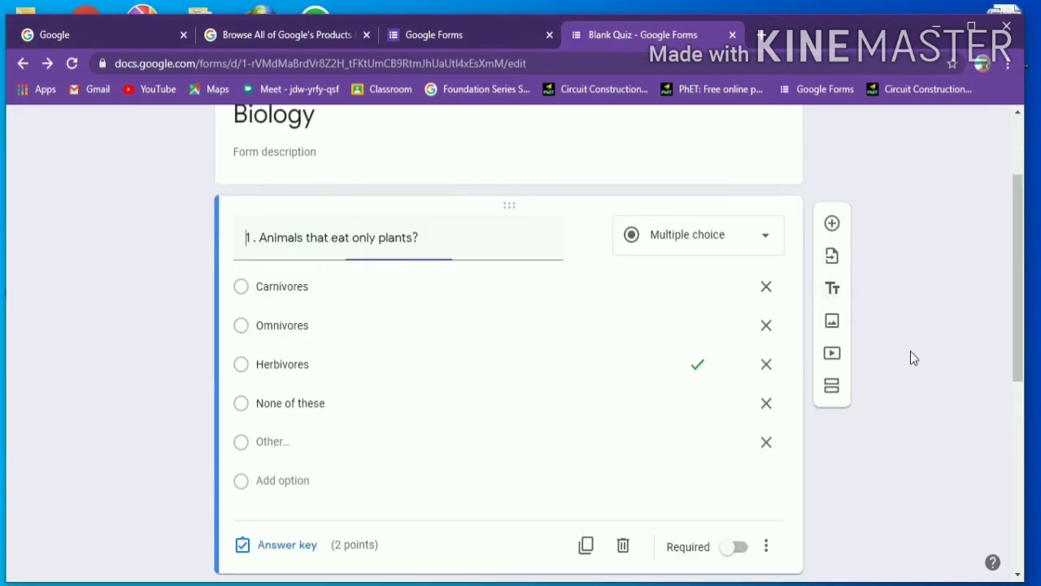
pyautogui.click(1019, 576)
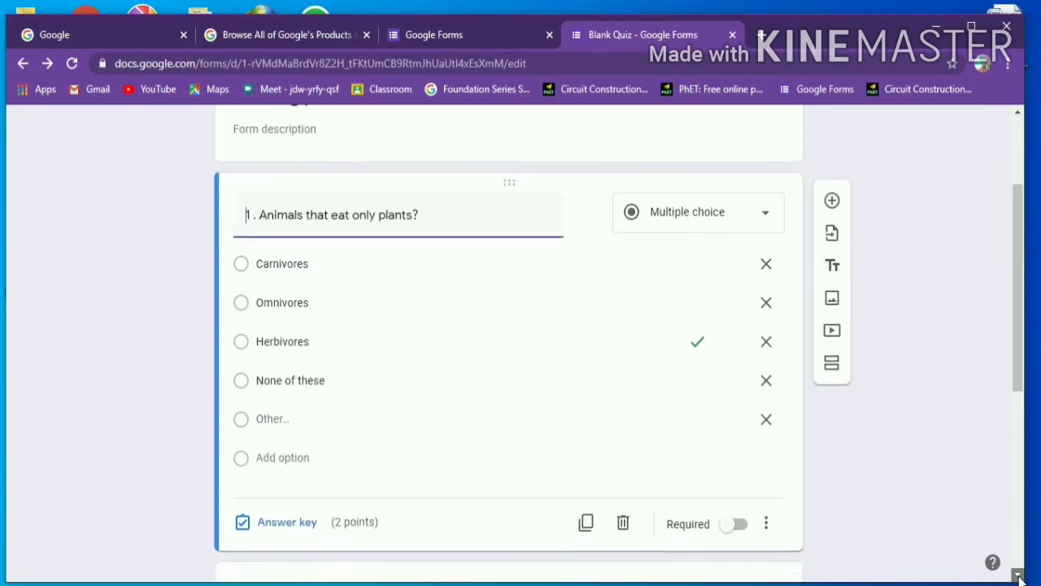
pyautogui.click(1019, 576)
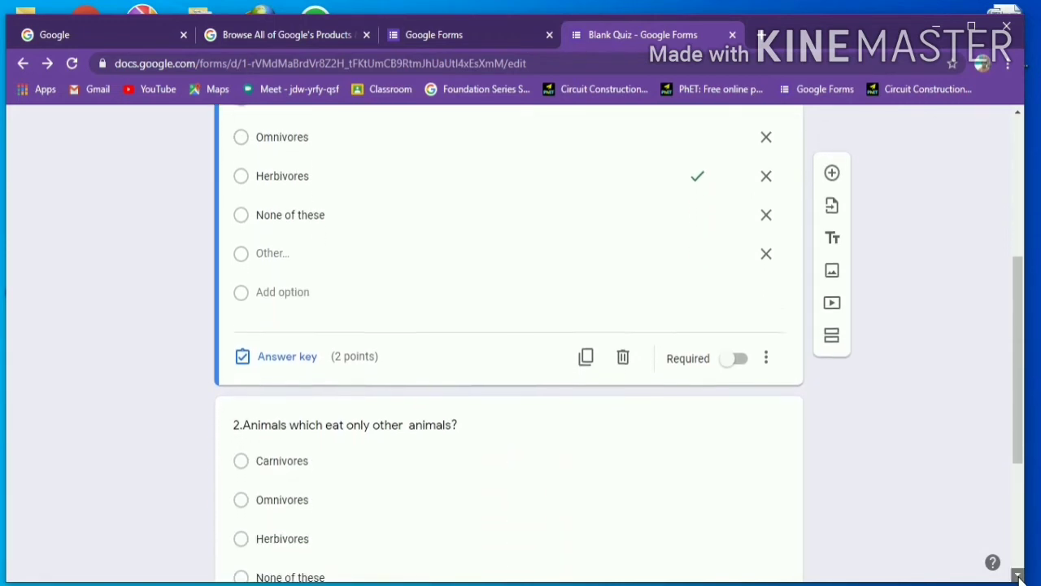
pyautogui.click(1019, 576)
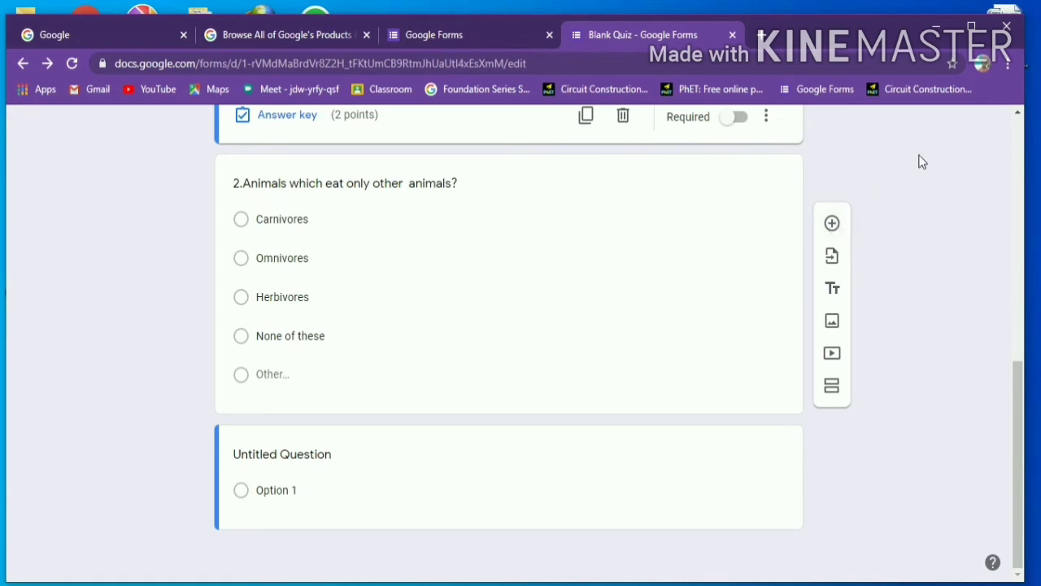
pyautogui.click(1018, 113)
pyautogui.click(1017, 115)
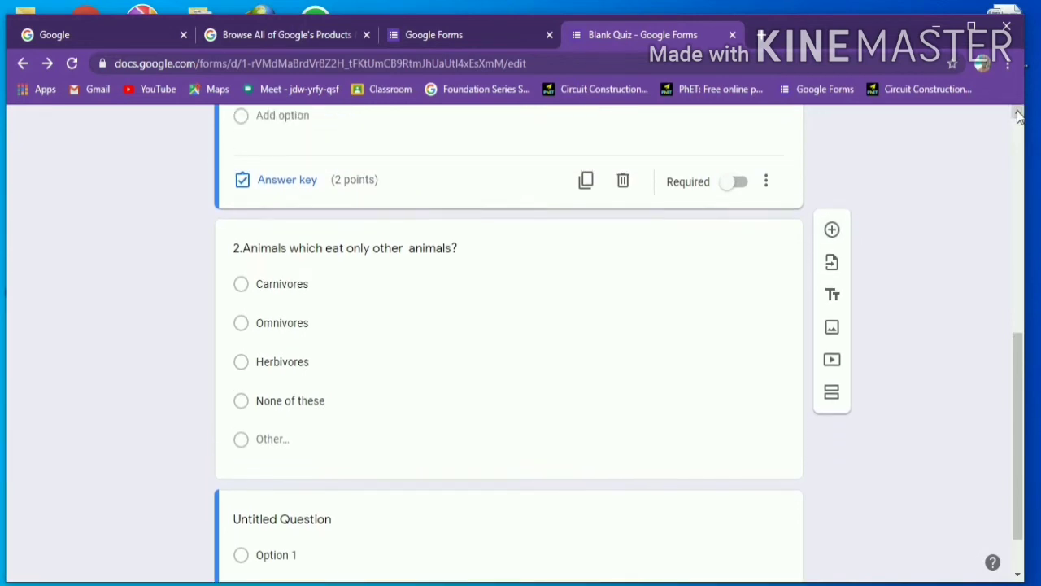
pyautogui.click(1017, 114)
pyautogui.click(1018, 114)
pyautogui.click(1017, 115)
pyautogui.click(1018, 114)
pyautogui.click(1018, 115)
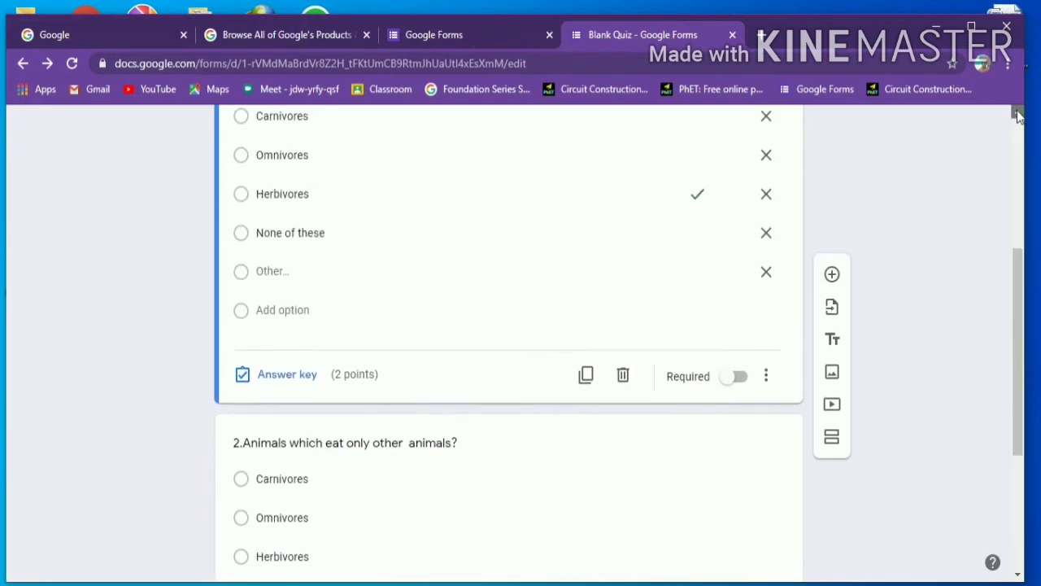
pyautogui.click(1018, 114)
pyautogui.click(1018, 114)
pyautogui.click(1018, 115)
pyautogui.click(1018, 115)
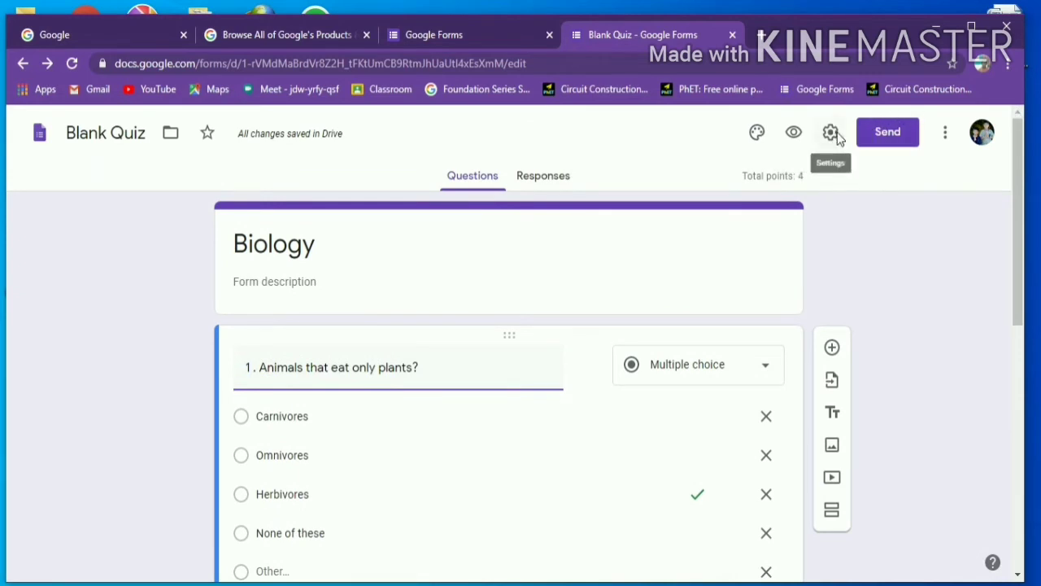
# - Enable email collection, receipts on request, a 1-response limit and summary charts, then save
pyautogui.click(833, 135)
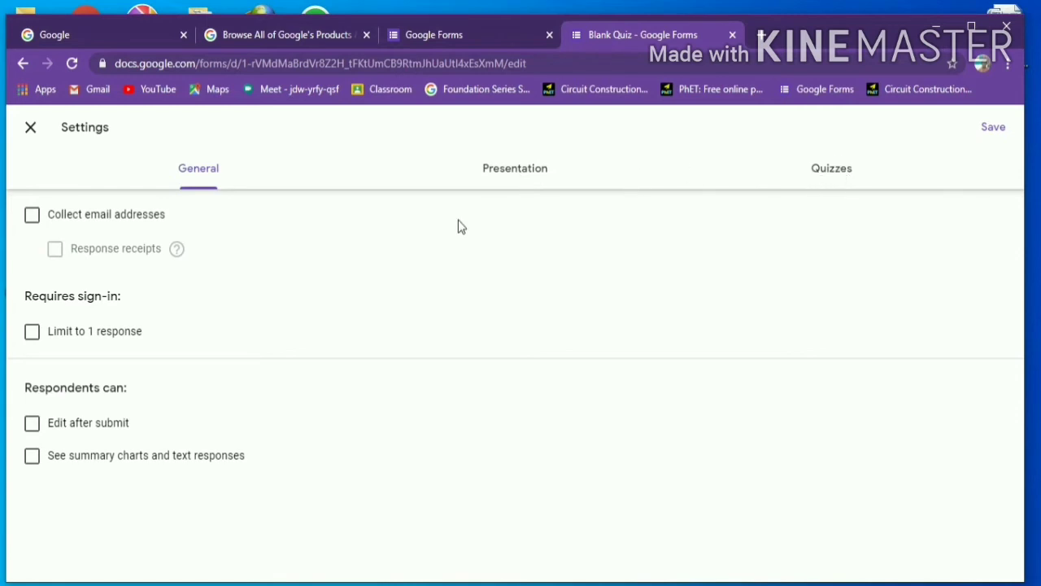
pyautogui.click(47, 225)
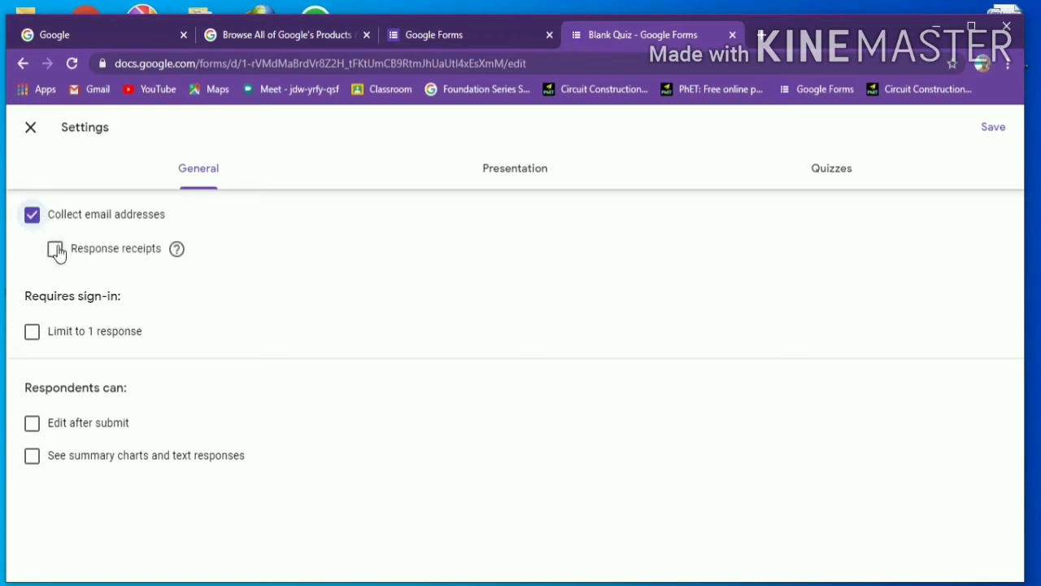
pyautogui.click(56, 252)
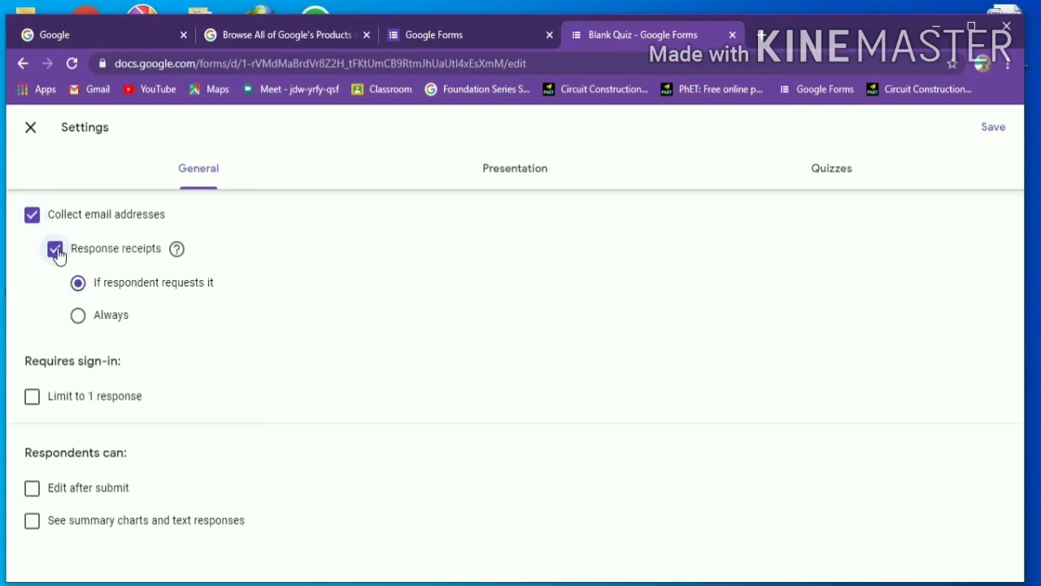
pyautogui.click(79, 317)
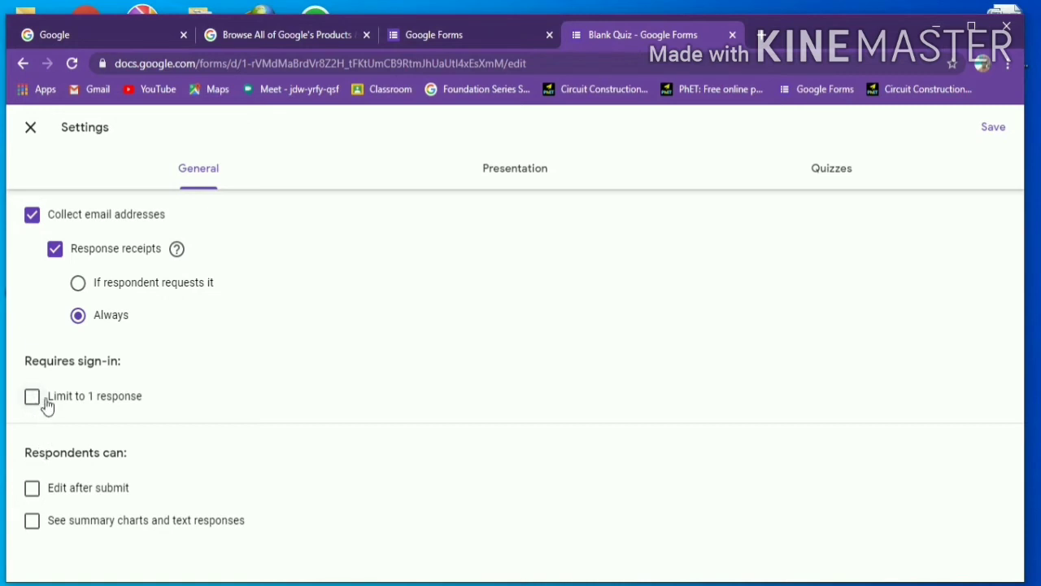
pyautogui.click(46, 404)
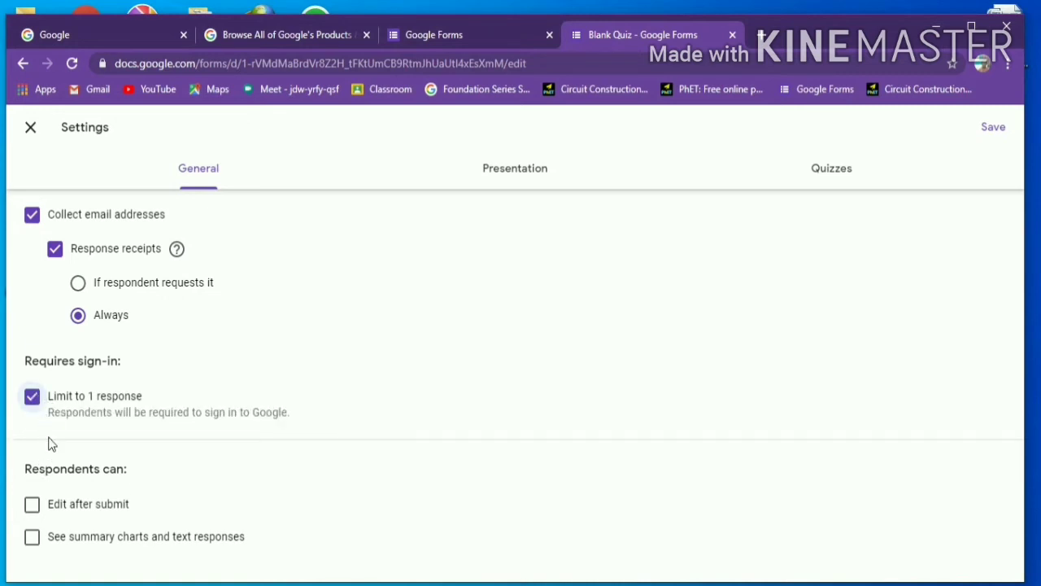
pyautogui.click(78, 283)
pyautogui.click(33, 543)
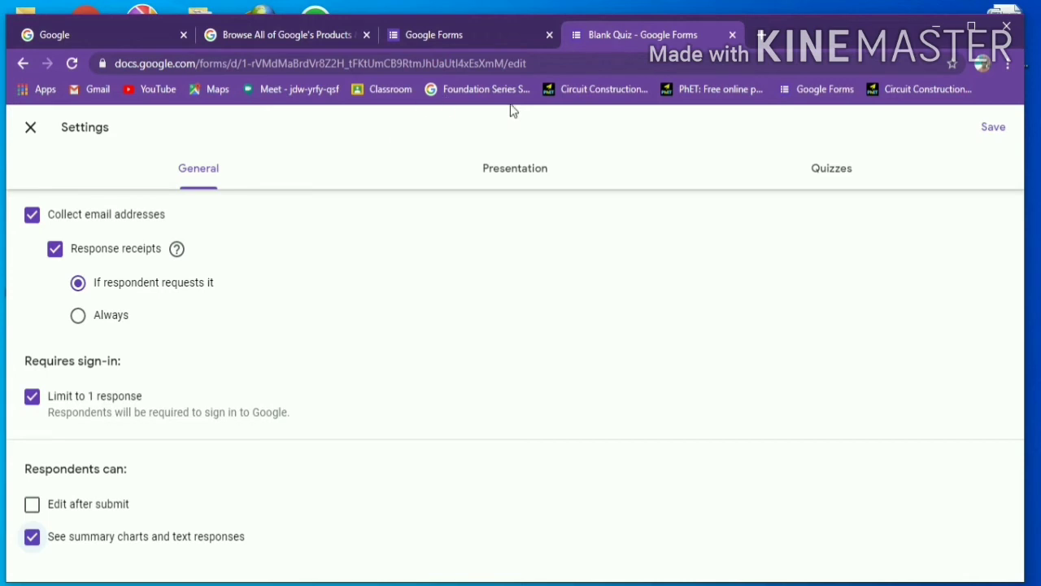
pyautogui.click(993, 128)
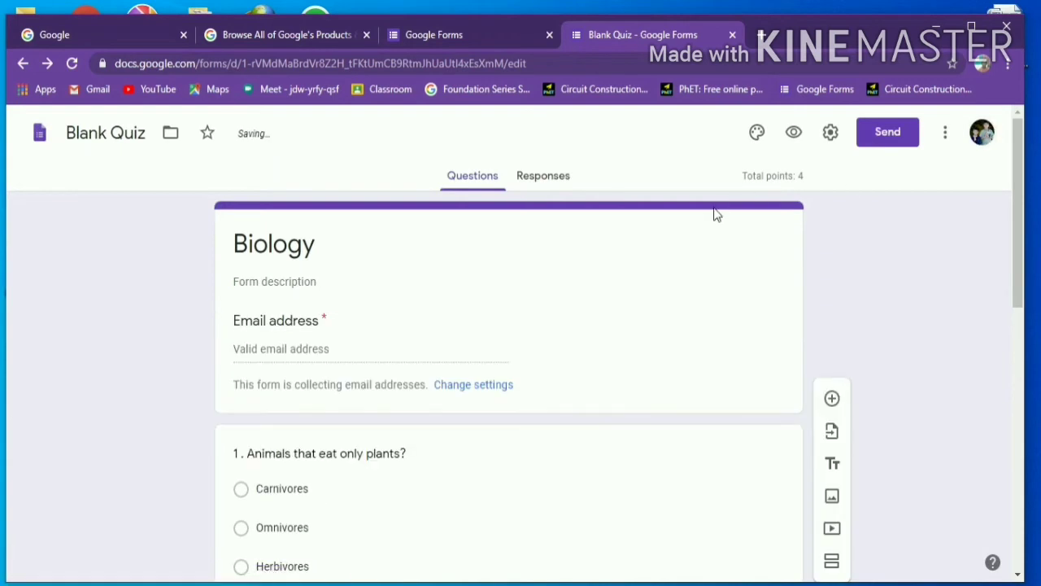
# - Set the confirmation message to 'exam completed' with question shuffling left off, then save
pyautogui.click(838, 133)
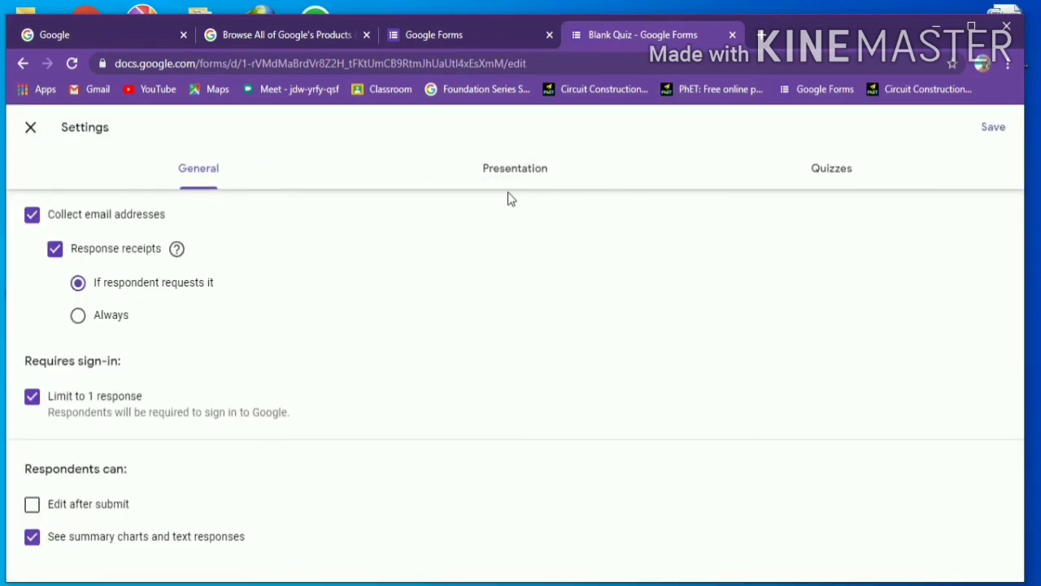
pyautogui.click(507, 174)
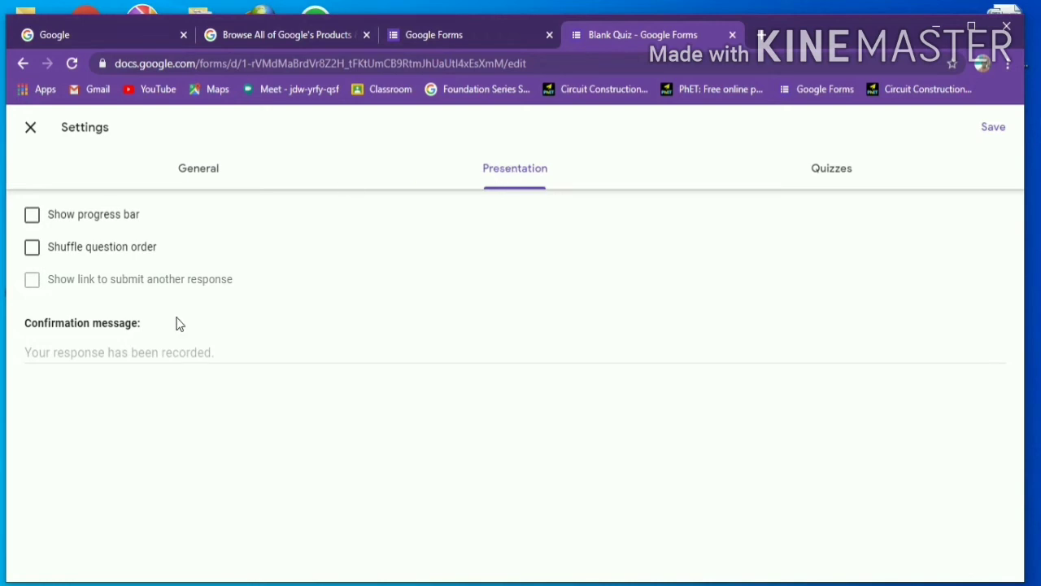
pyautogui.click(33, 253)
pyautogui.click(33, 256)
pyautogui.click(42, 350)
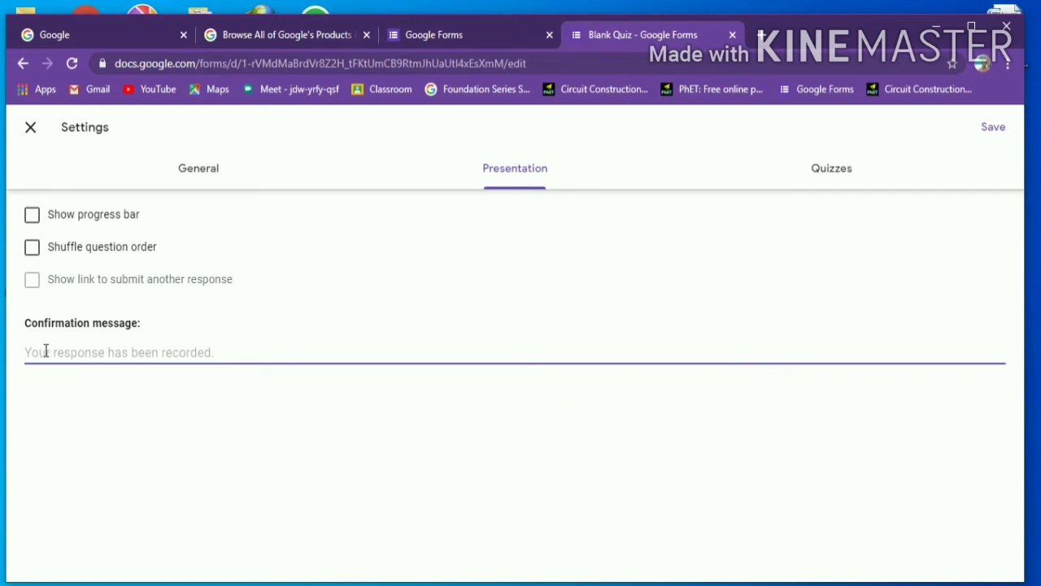
pyautogui.write('e')
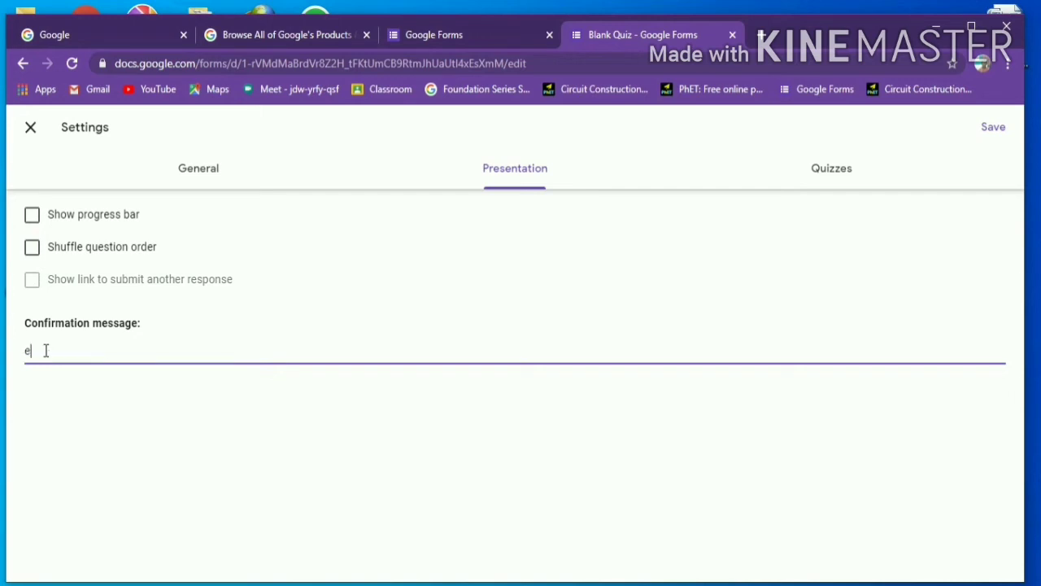
pyautogui.write('xam completed')
pyautogui.click(984, 135)
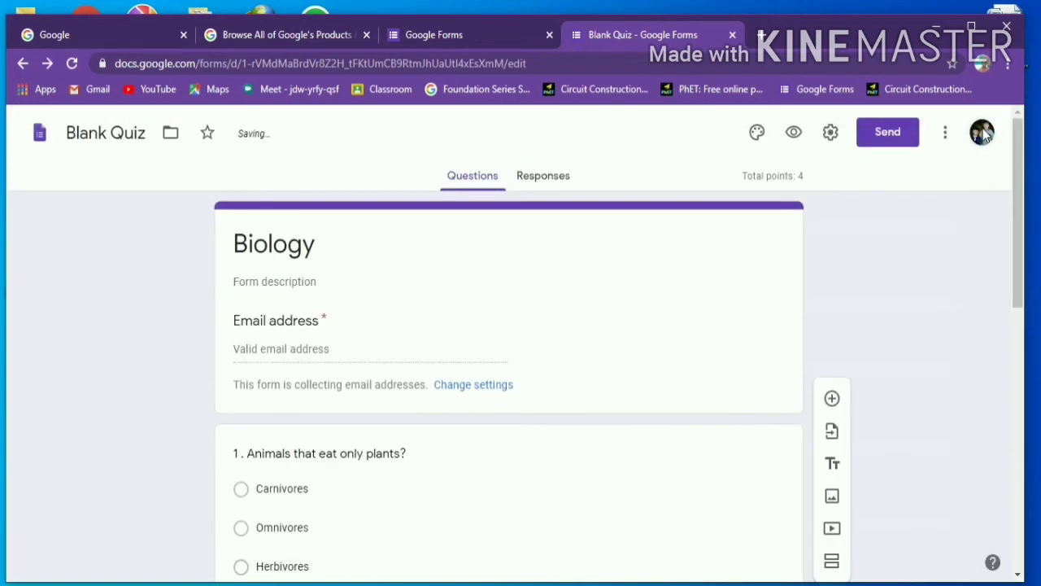
# - Keep missed questions, correct answers and point values visible to respondents in Quizzes settings, then save
pyautogui.click(830, 135)
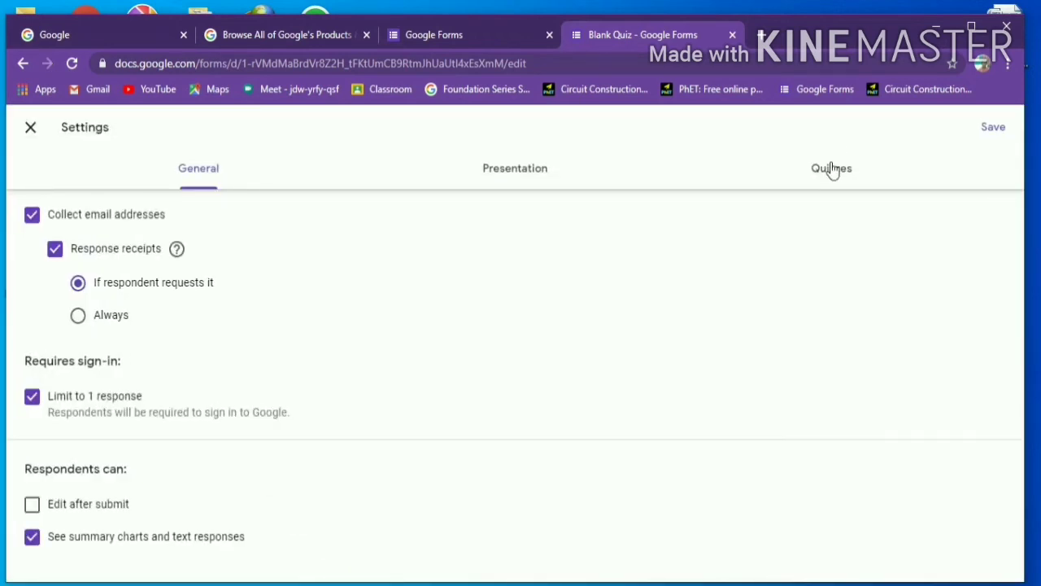
pyautogui.click(831, 170)
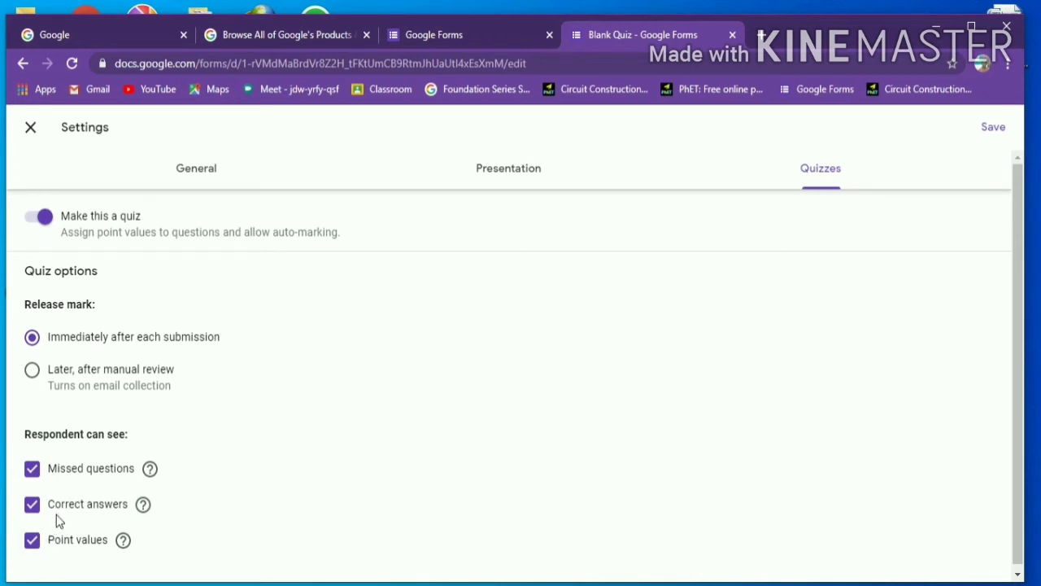
pyautogui.click(107, 511)
pyautogui.click(32, 509)
pyautogui.click(27, 545)
pyautogui.click(29, 545)
pyautogui.click(989, 128)
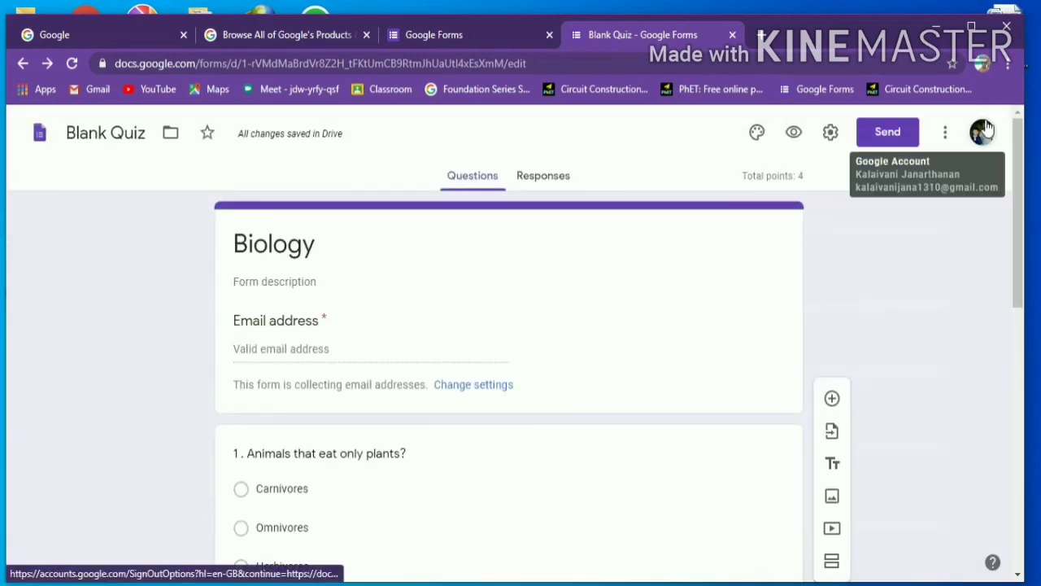
# - Email the Biology quiz to the suggested recipient address with the form included
pyautogui.click(883, 142)
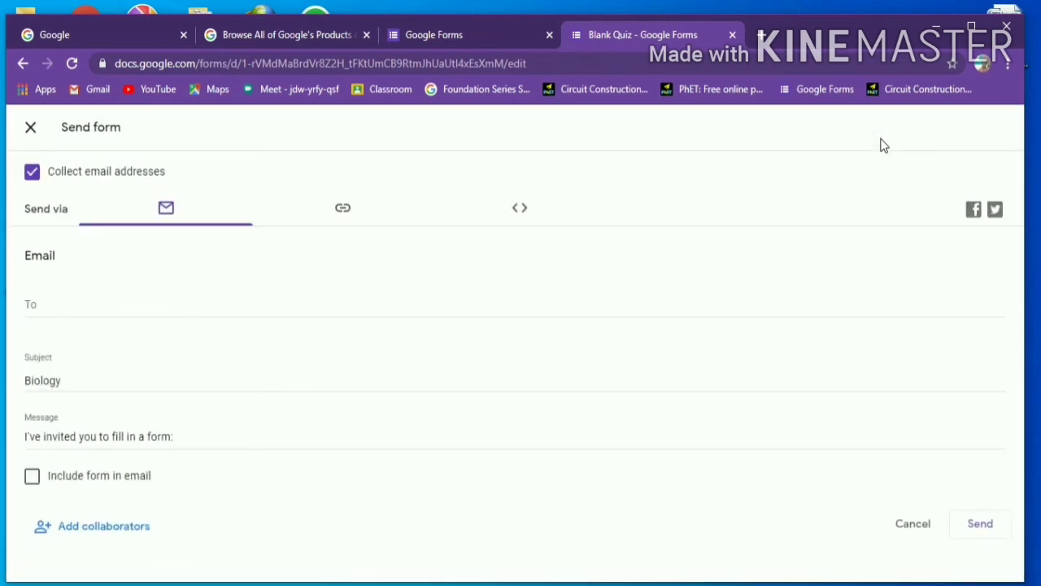
pyautogui.click(80, 302)
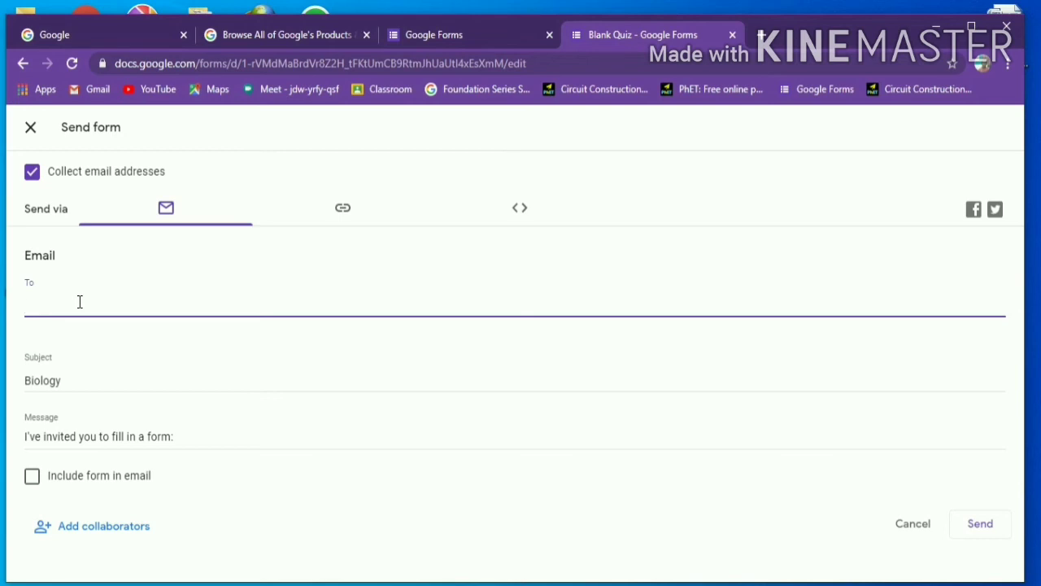
pyautogui.write('k')
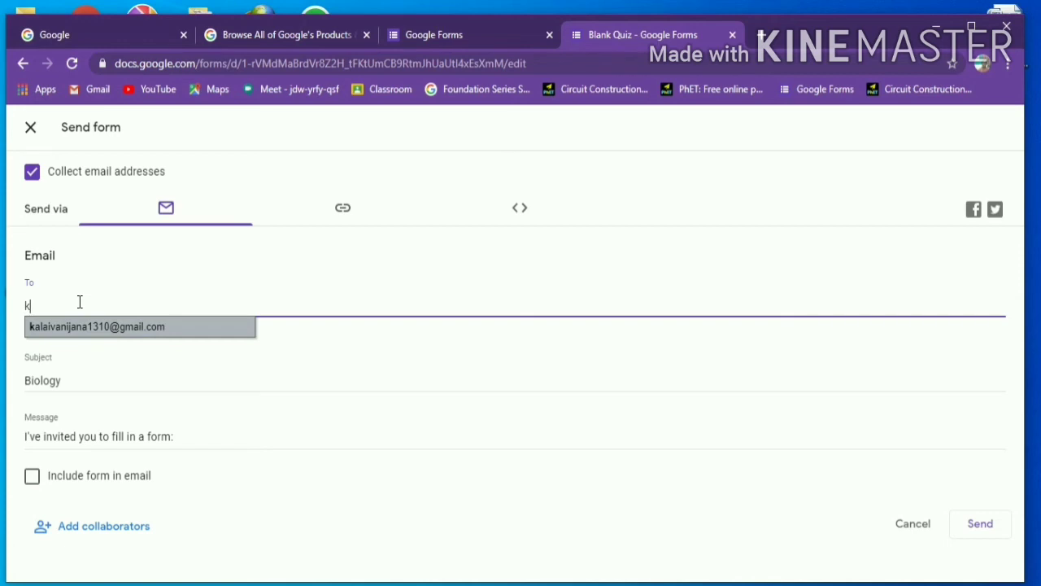
pyautogui.click(82, 331)
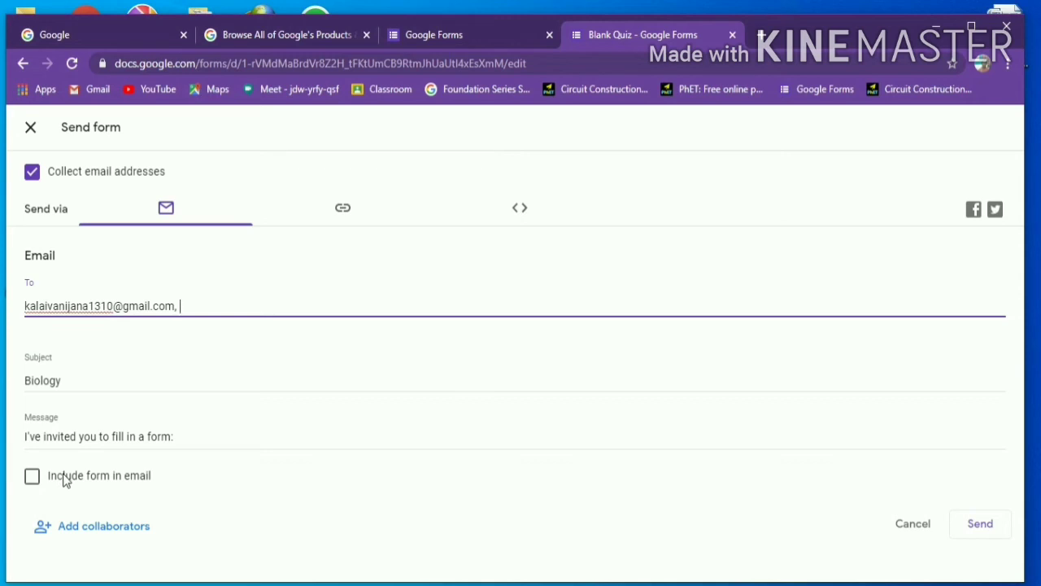
pyautogui.click(39, 489)
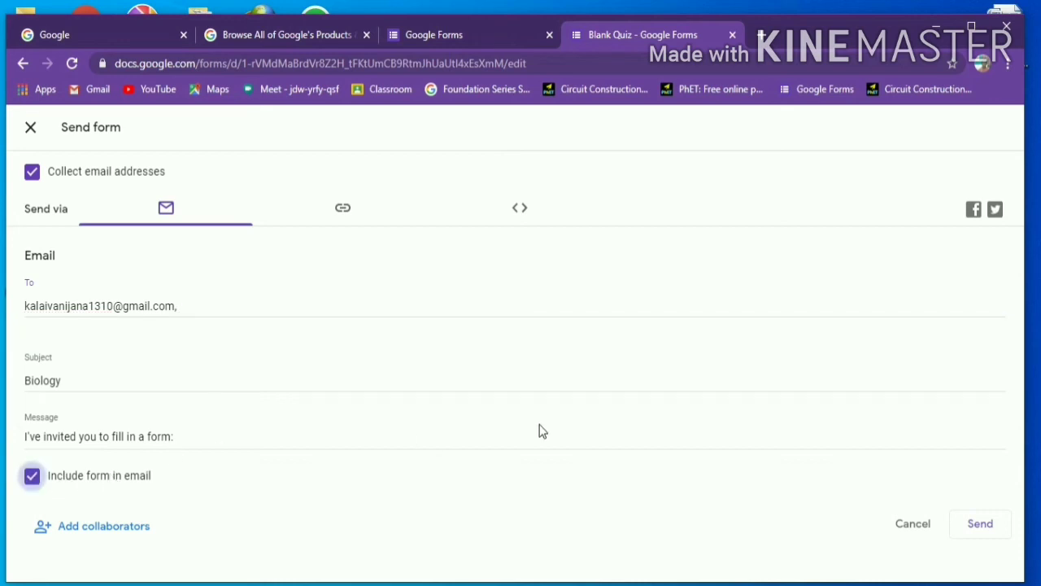
pyautogui.click(981, 524)
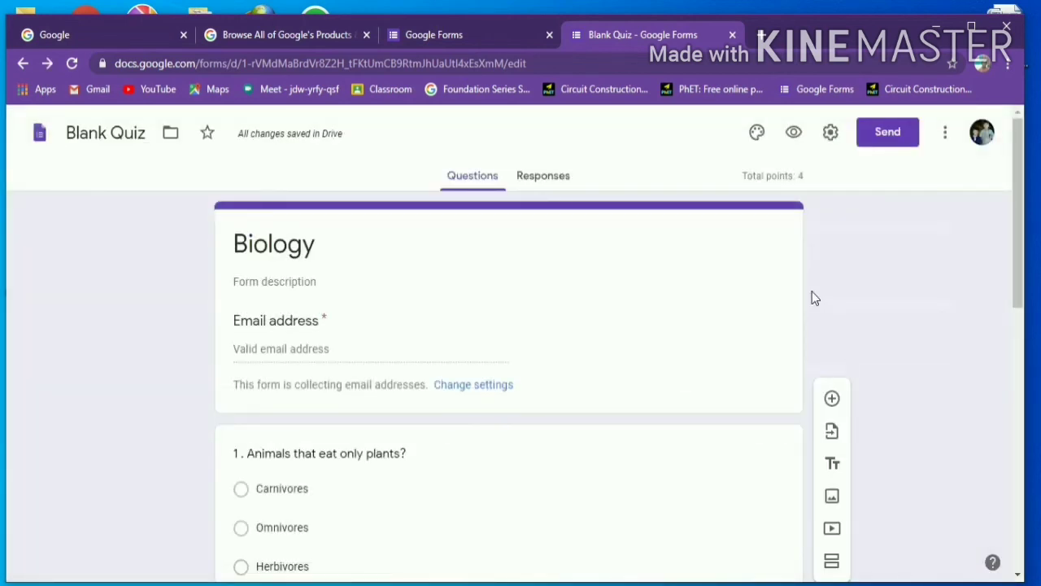
# - Switch to the respondent's Google account in a new tab and open its Gmail inbox
pyautogui.click(760, 34)
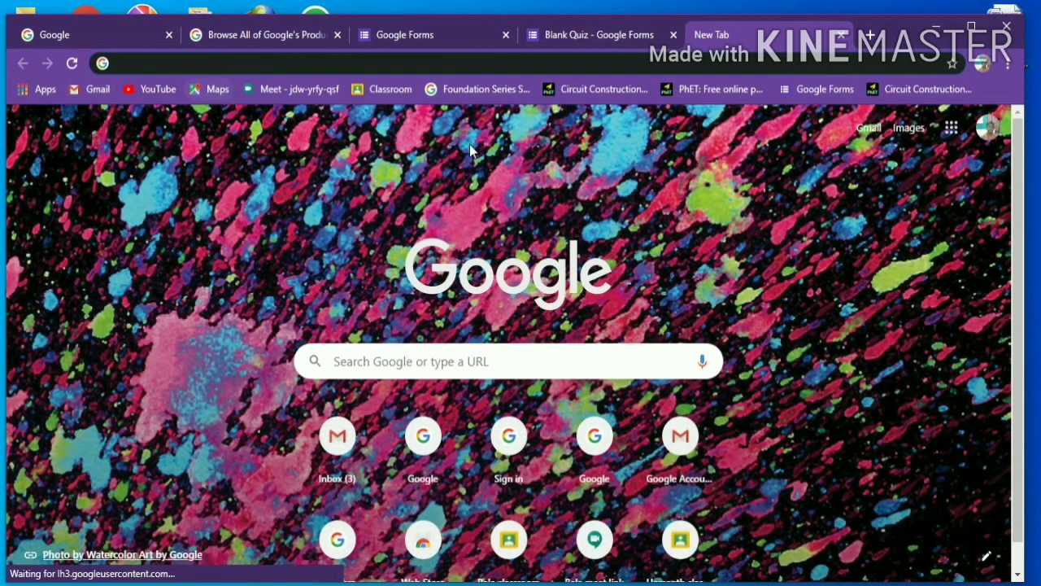
pyautogui.click(981, 138)
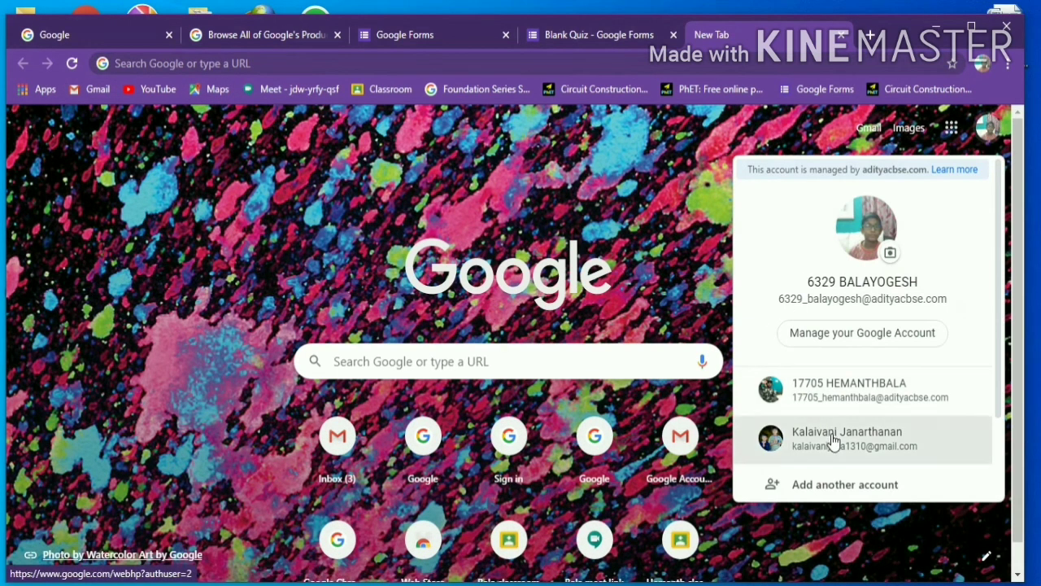
pyautogui.click(833, 440)
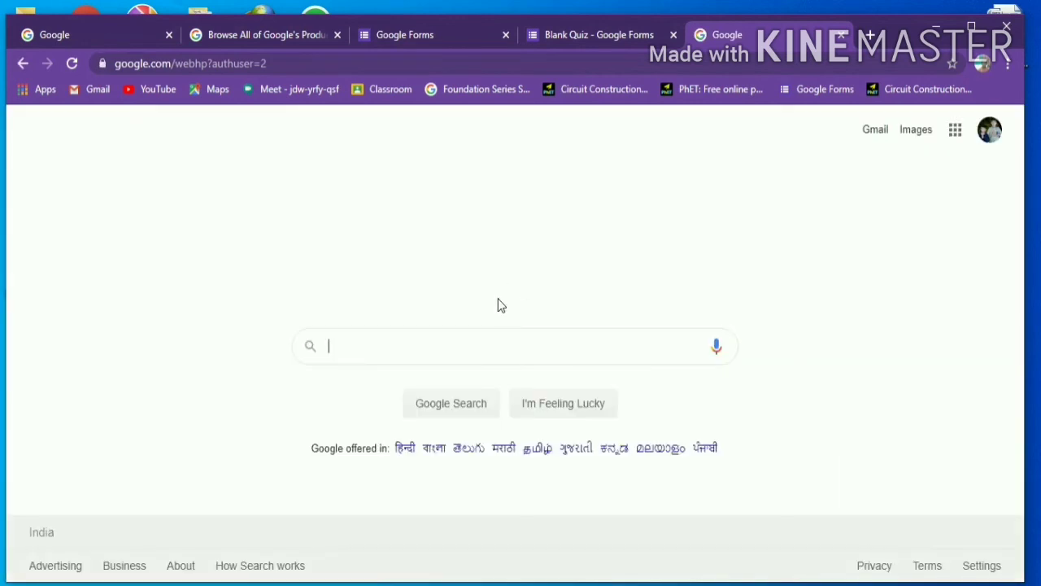
pyautogui.click(877, 137)
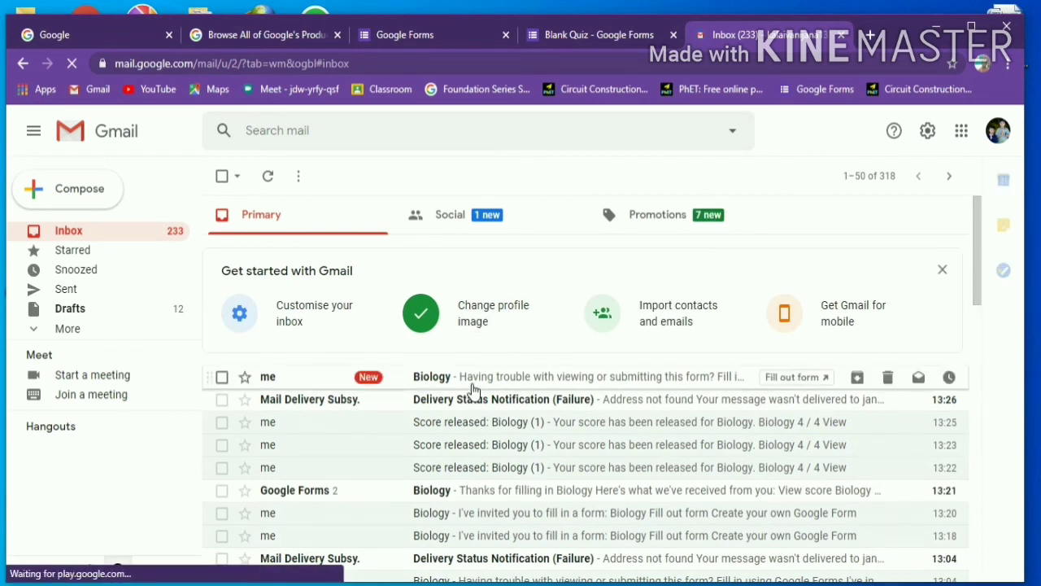
# - Open the top Biology email and launch the quiz via 'Fill in using Google Forms'
pyautogui.click(472, 389)
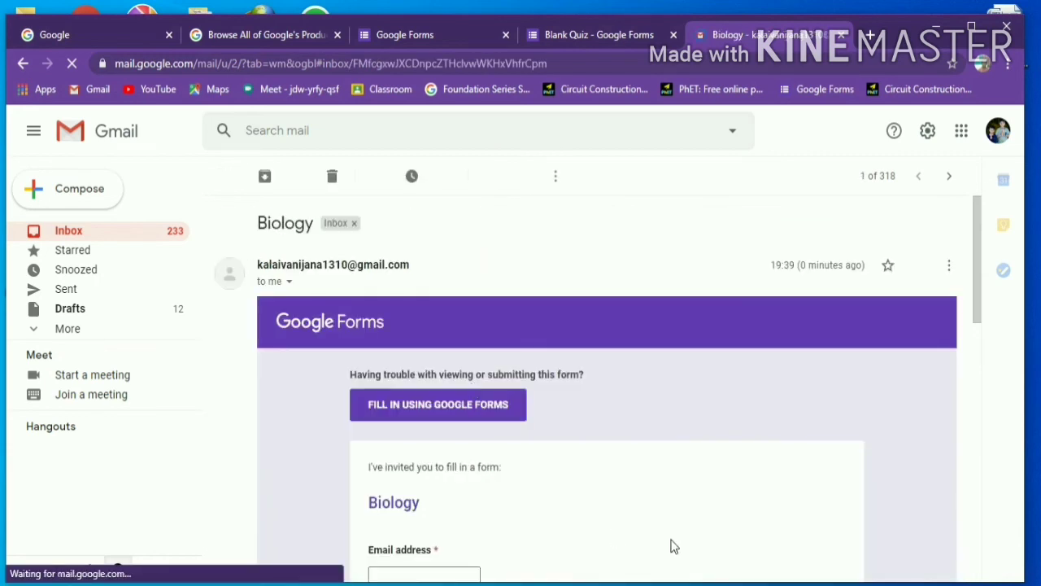
pyautogui.click(417, 406)
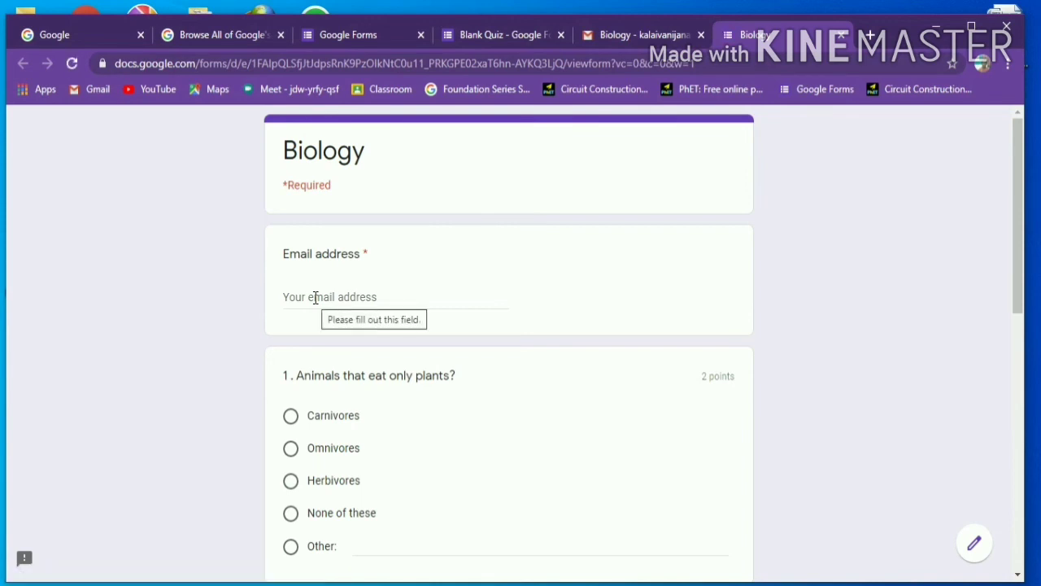
# - Enter the respondent's email address in the quiz's required email field
pyautogui.click(316, 298)
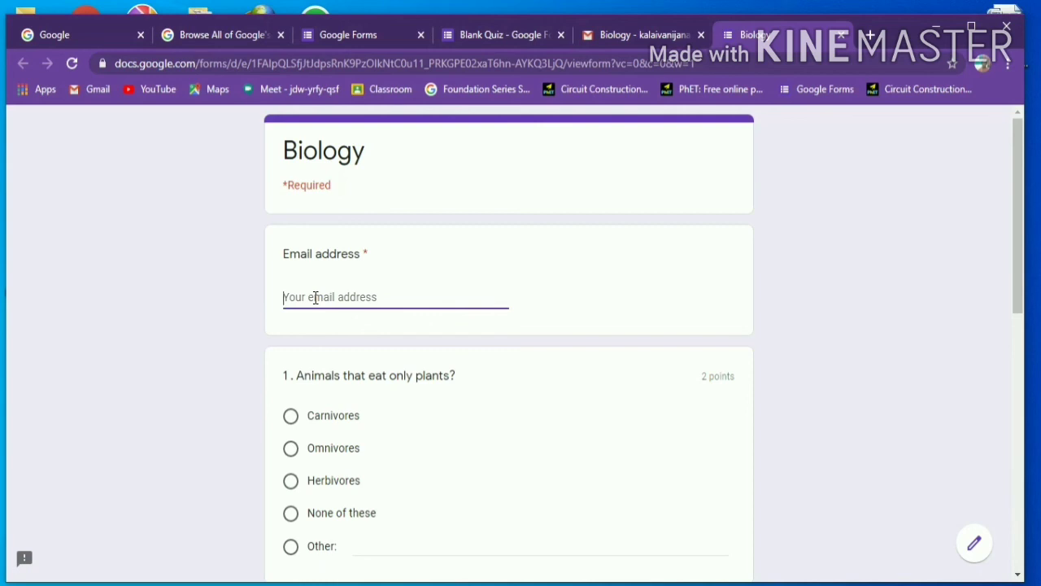
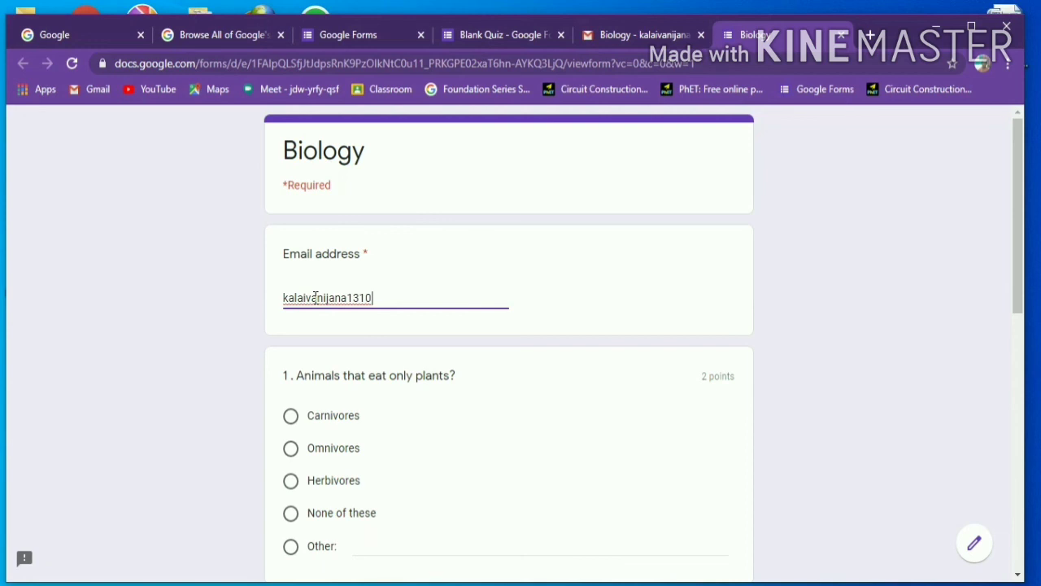
pyautogui.scroll(-2, 432, 188)
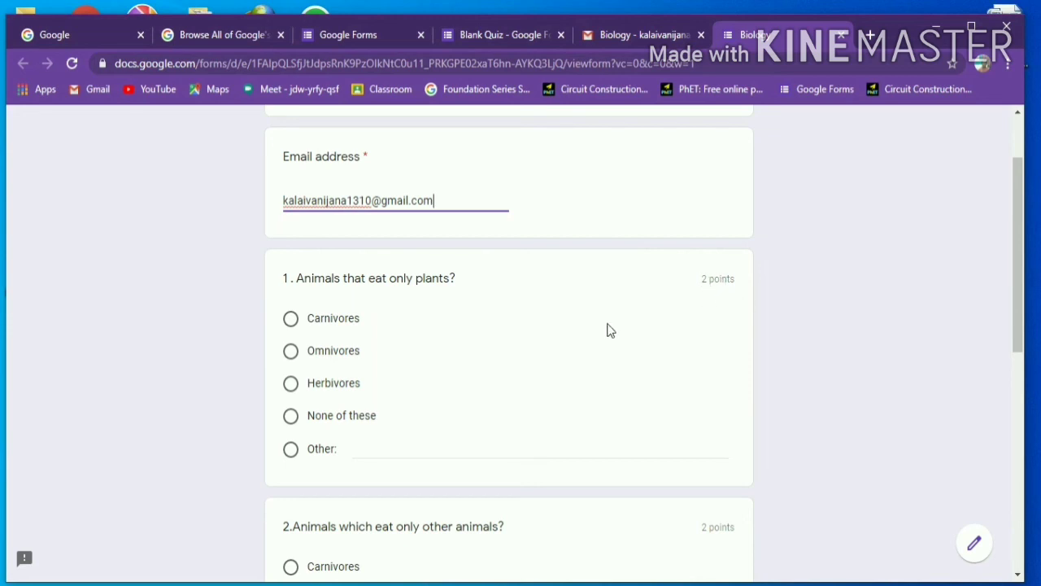
# - Answer Carnivores for questions 1 and 2, submit the quiz, and view the score
pyautogui.click(320, 324)
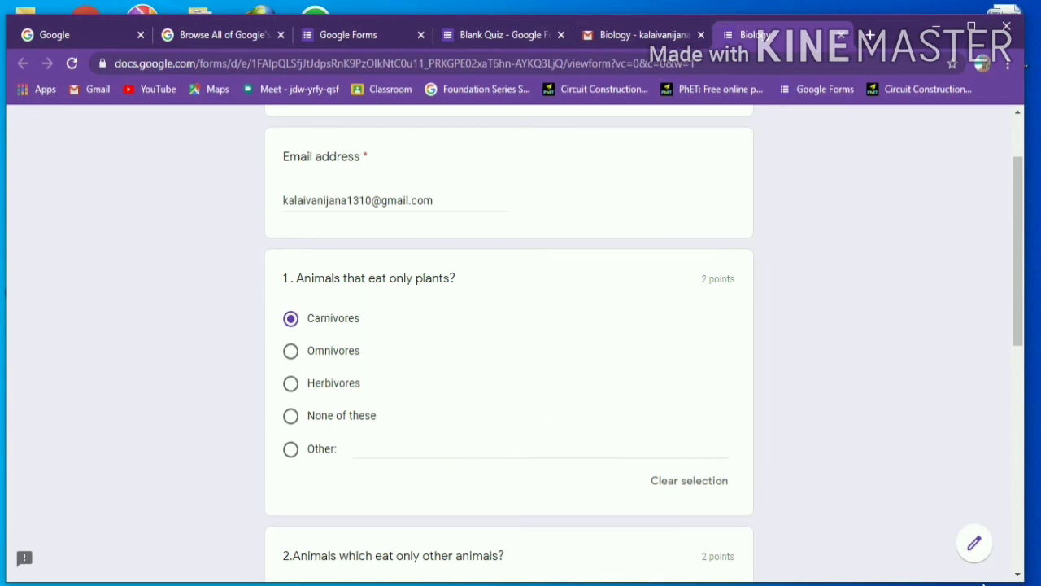
pyautogui.scroll(-3, 1017, 574)
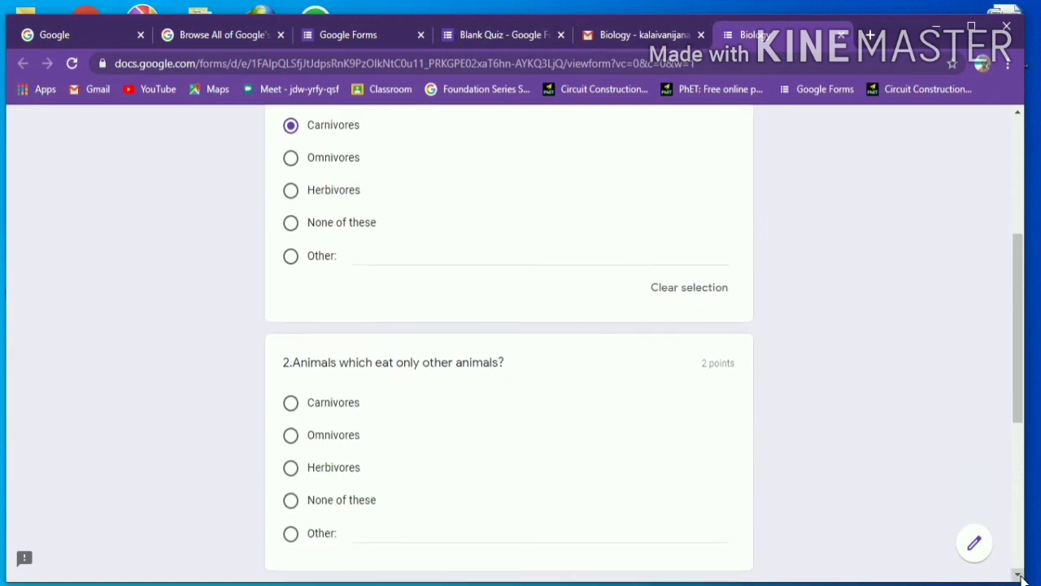
pyautogui.scroll(-2, 1023, 576)
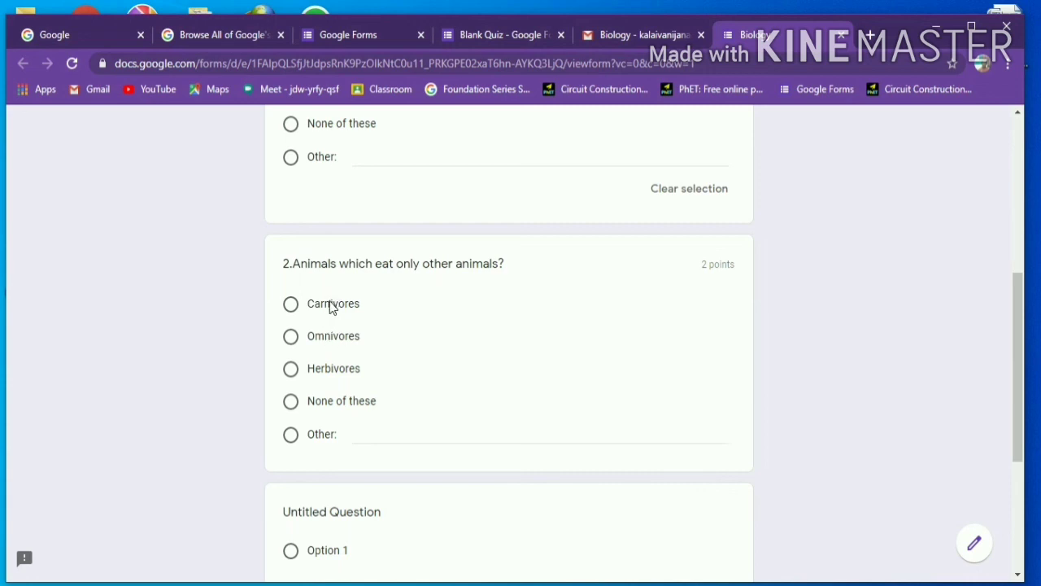
pyautogui.click(331, 308)
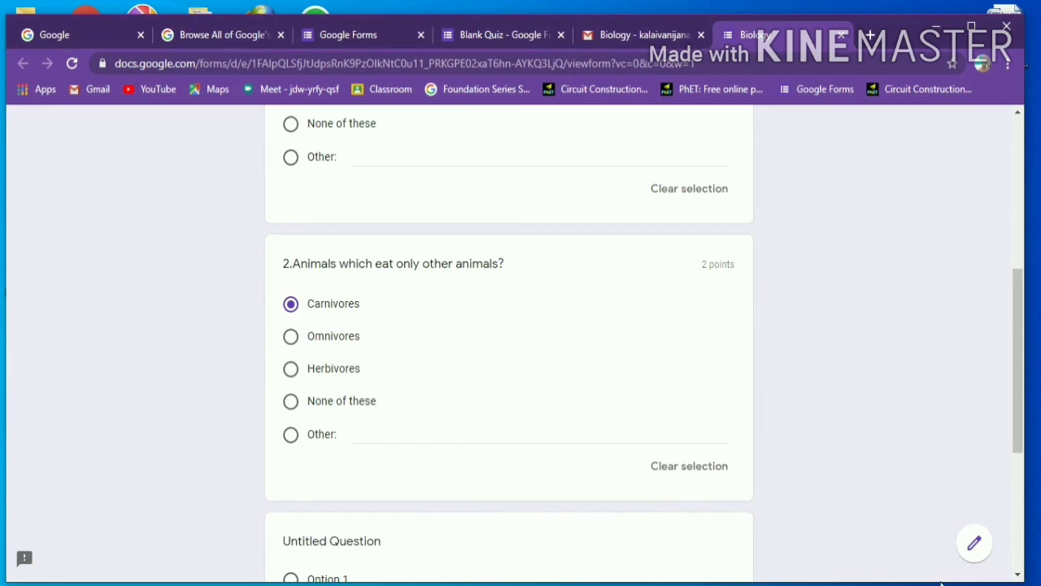
pyautogui.click(1018, 576)
pyautogui.scroll(-4, 1019, 576)
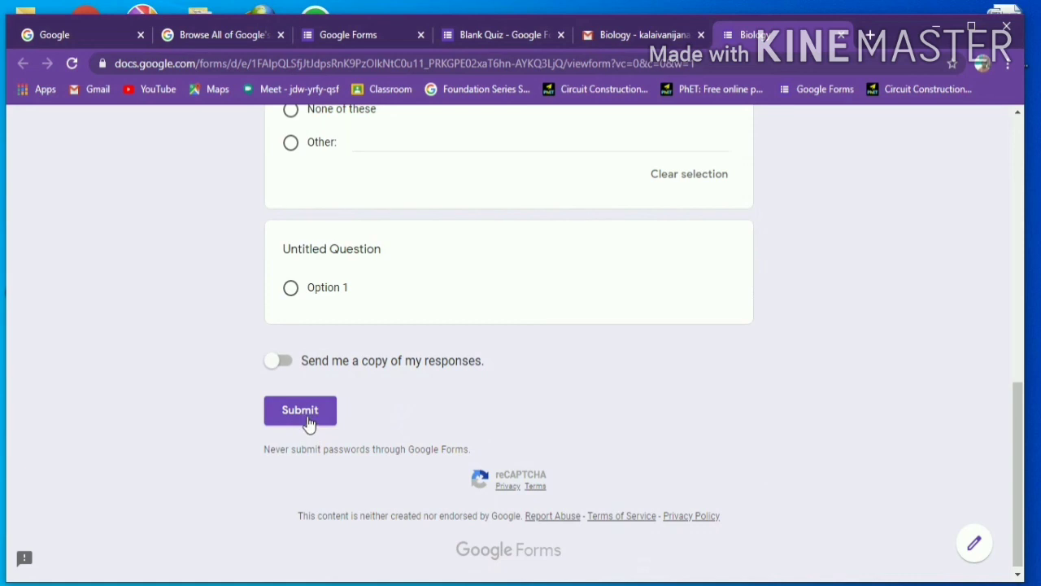
pyautogui.click(301, 411)
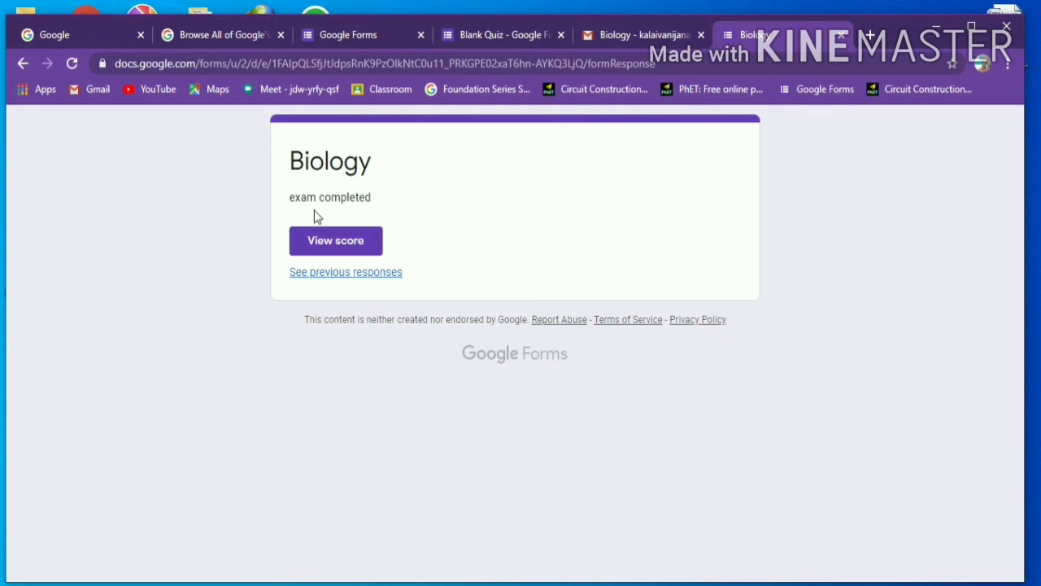
pyautogui.click(346, 243)
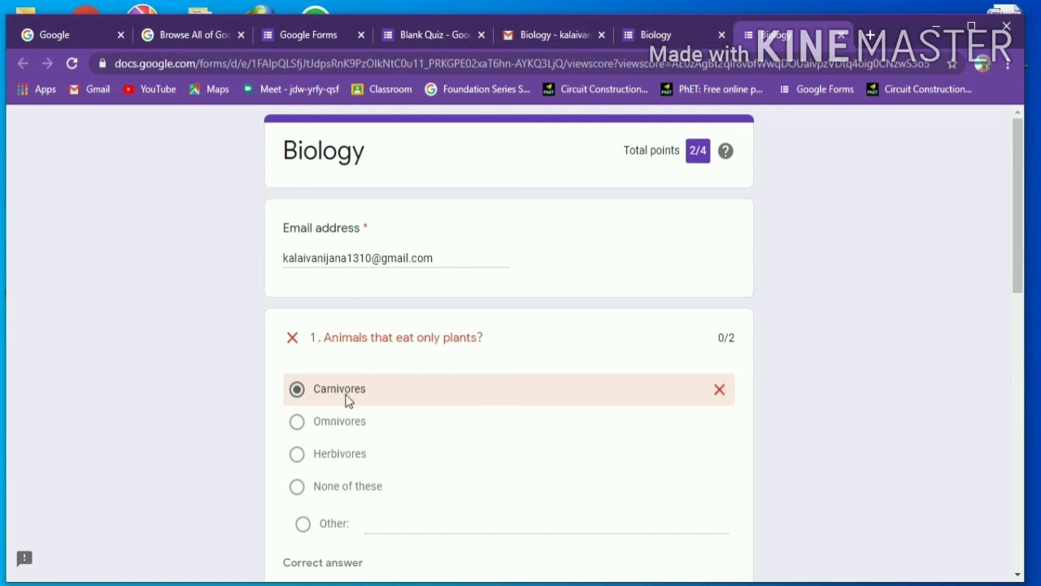
# - Scroll through the 2/4 score page to review each question's result and feedback
pyautogui.click(1017, 574)
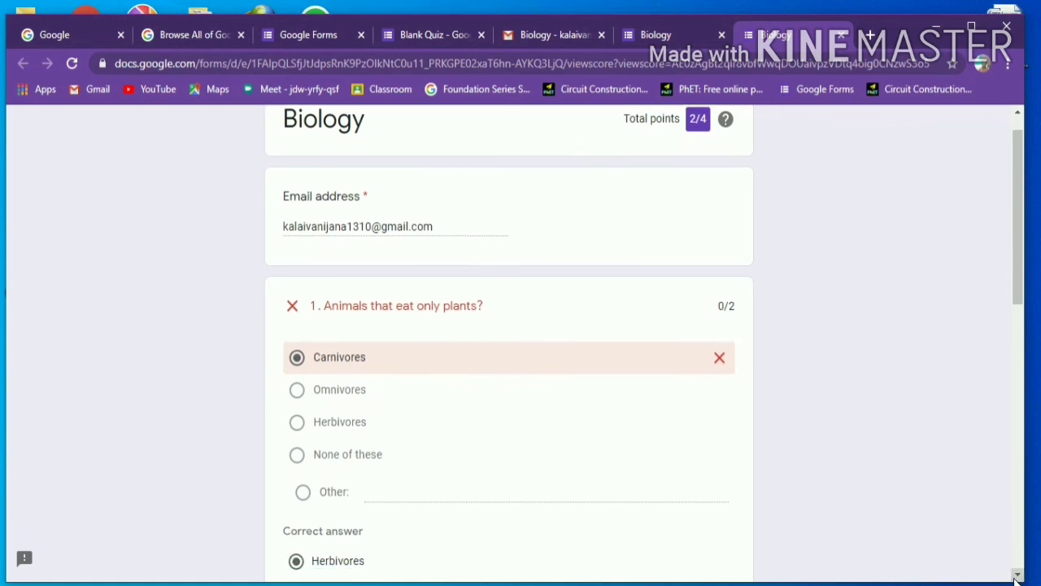
pyautogui.click(1016, 577)
pyautogui.click(1016, 577)
pyautogui.click(1016, 577)
pyautogui.click(1016, 577)
pyautogui.click(1017, 577)
pyautogui.click(1016, 577)
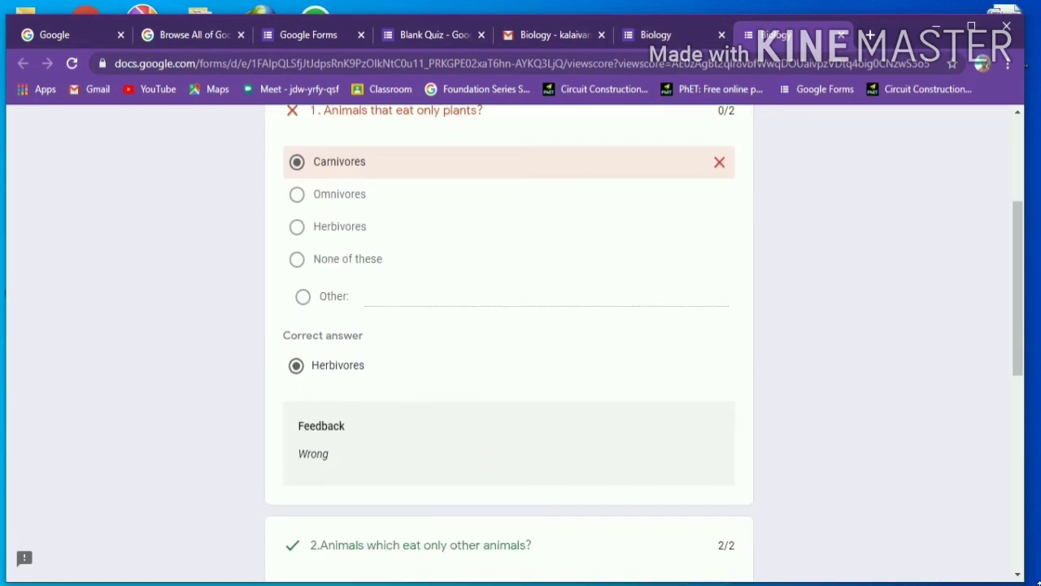
pyautogui.click(1017, 577)
pyautogui.click(1017, 576)
pyautogui.click(1017, 576)
pyautogui.click(1017, 576)
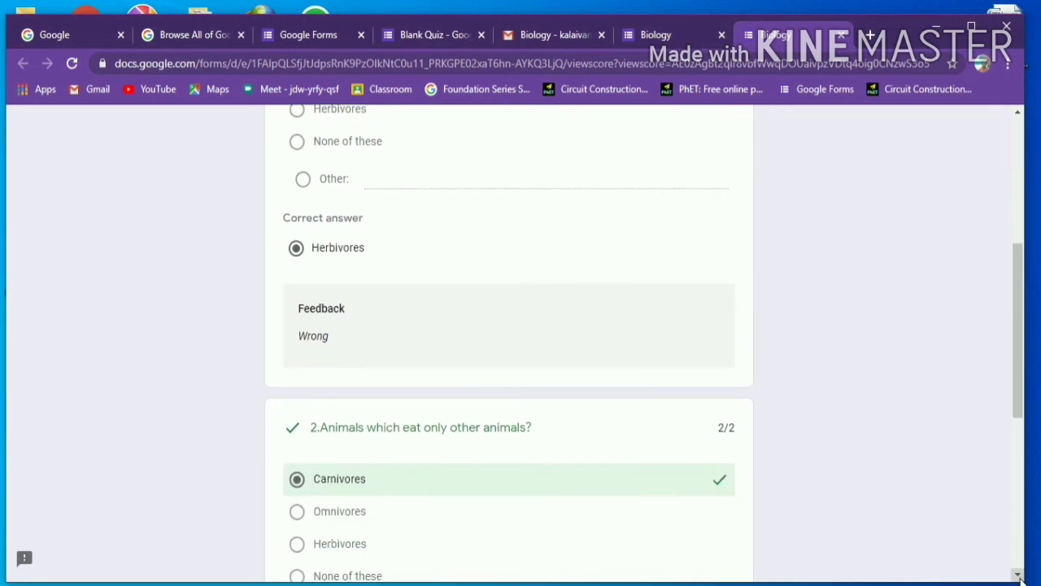
pyautogui.click(1018, 576)
pyautogui.click(1018, 576)
pyautogui.click(1019, 576)
pyautogui.click(1018, 576)
pyautogui.click(1018, 576)
pyautogui.click(1019, 576)
pyautogui.click(1019, 576)
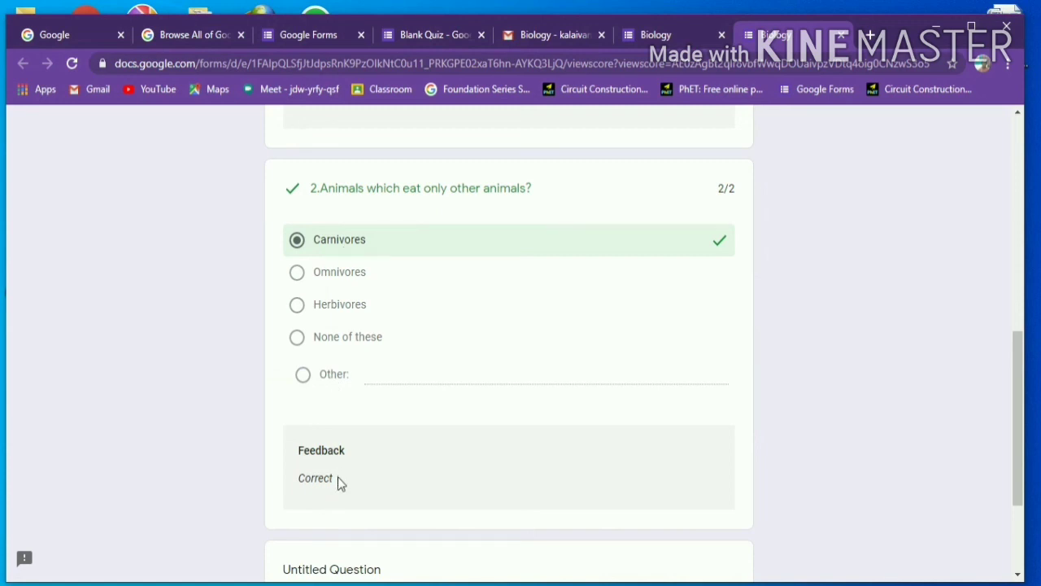
pyautogui.click(1020, 576)
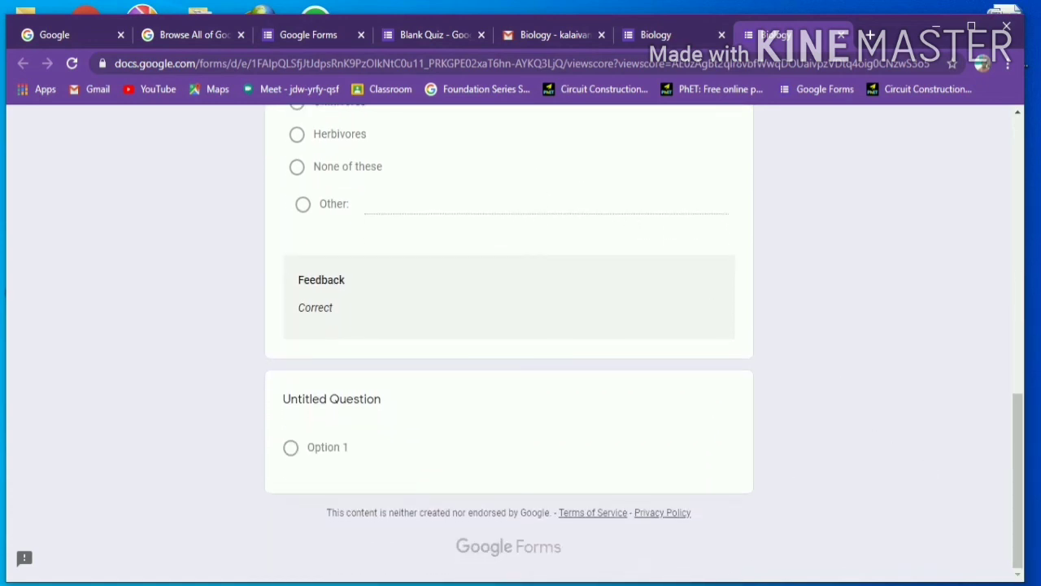
pyautogui.moveTo(731, 585)
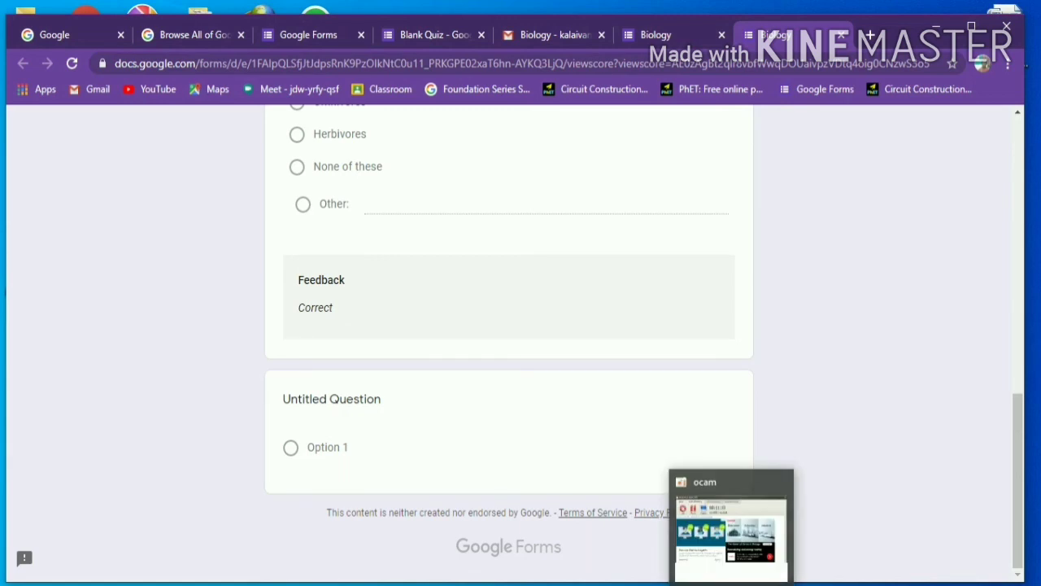